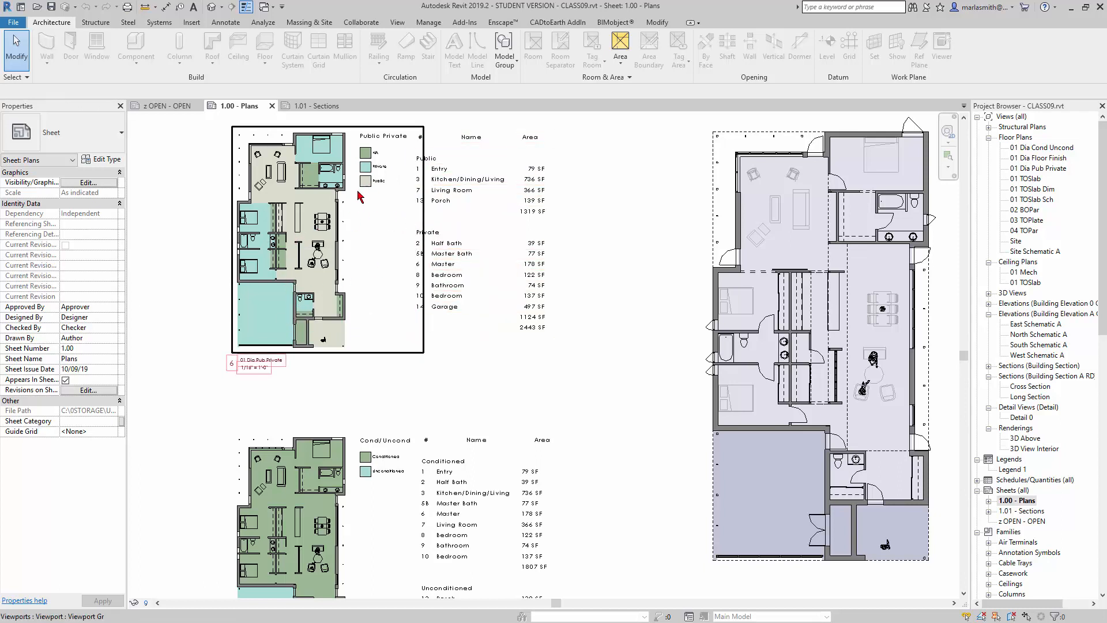
Delete the public/private plan viewport and its area schedule from the 1.00 - Plans sheet.
{"action": "scroll", "coordinate": [274, 303], "scroll_direction": "down", "scroll_amount": 1}
{"action": "scroll", "coordinate": [274, 303], "scroll_direction": "down", "scroll_amount": 1}
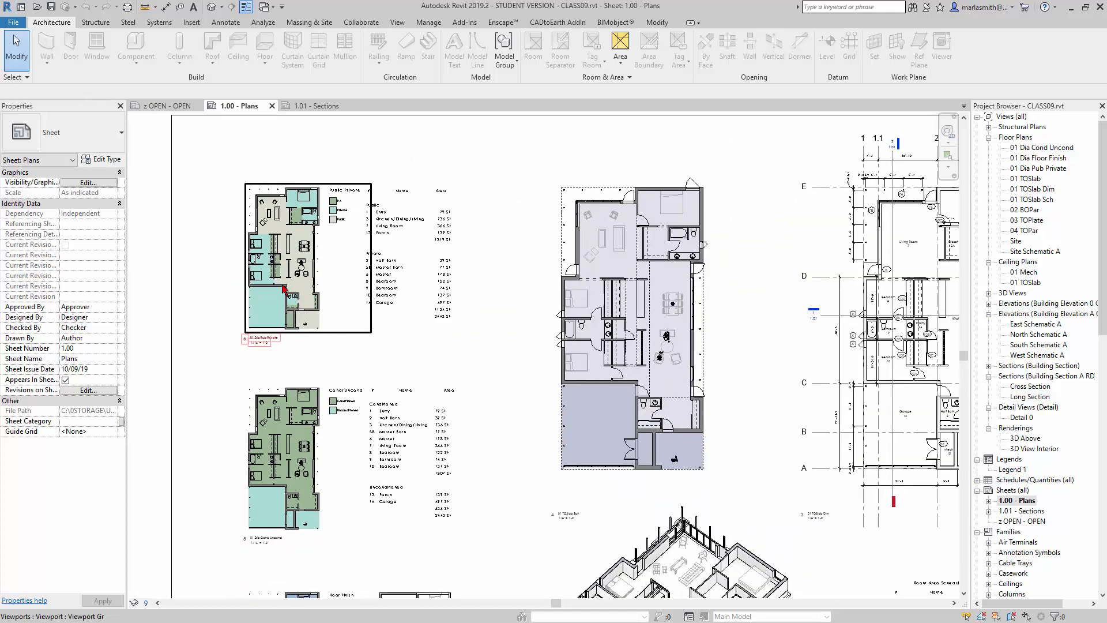
{"action": "left_click", "coordinate": [284, 288]}
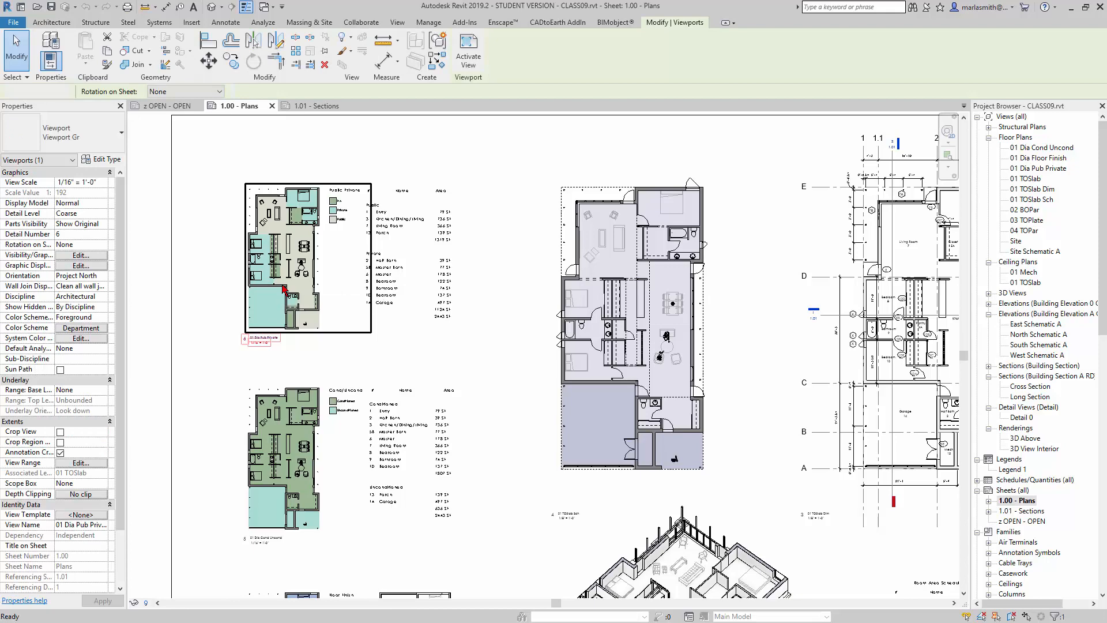
{"action": "key", "text": "Delete"}
{"action": "left_click", "coordinate": [388, 235]}
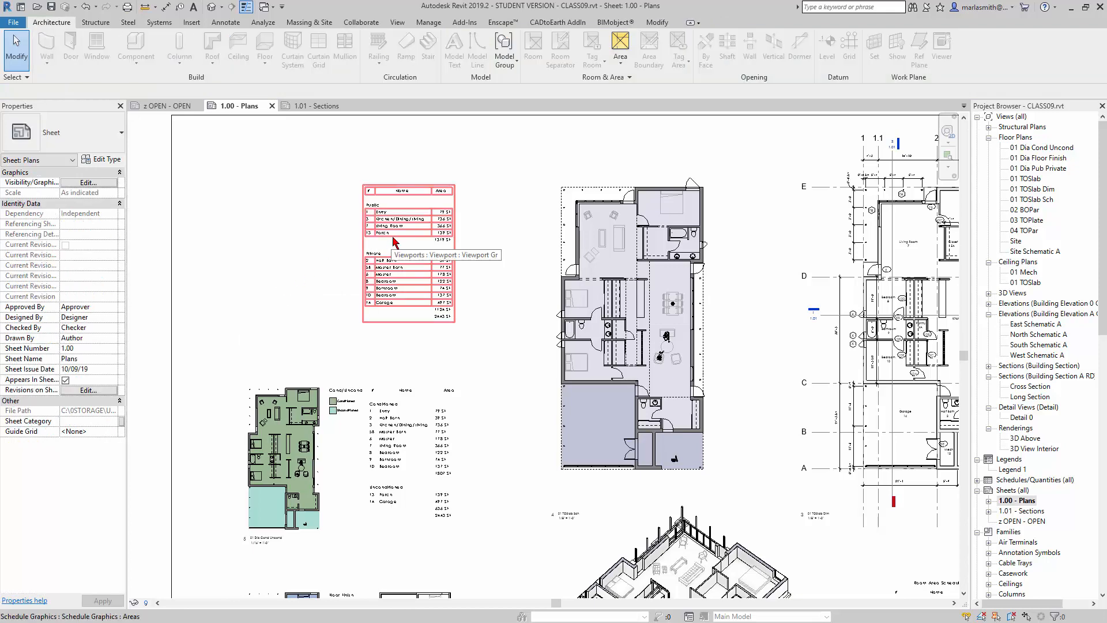
{"action": "key", "text": "Delete"}
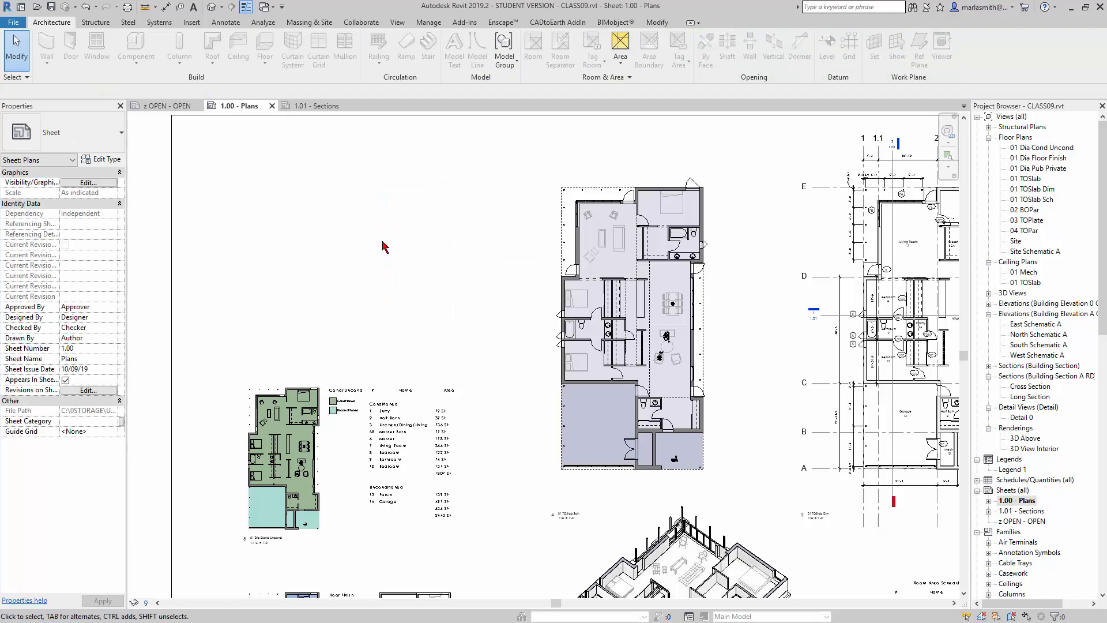
Delete the 01 Dia Pub Private floor plan view from the project.
{"action": "left_click", "coordinate": [1041, 169]}
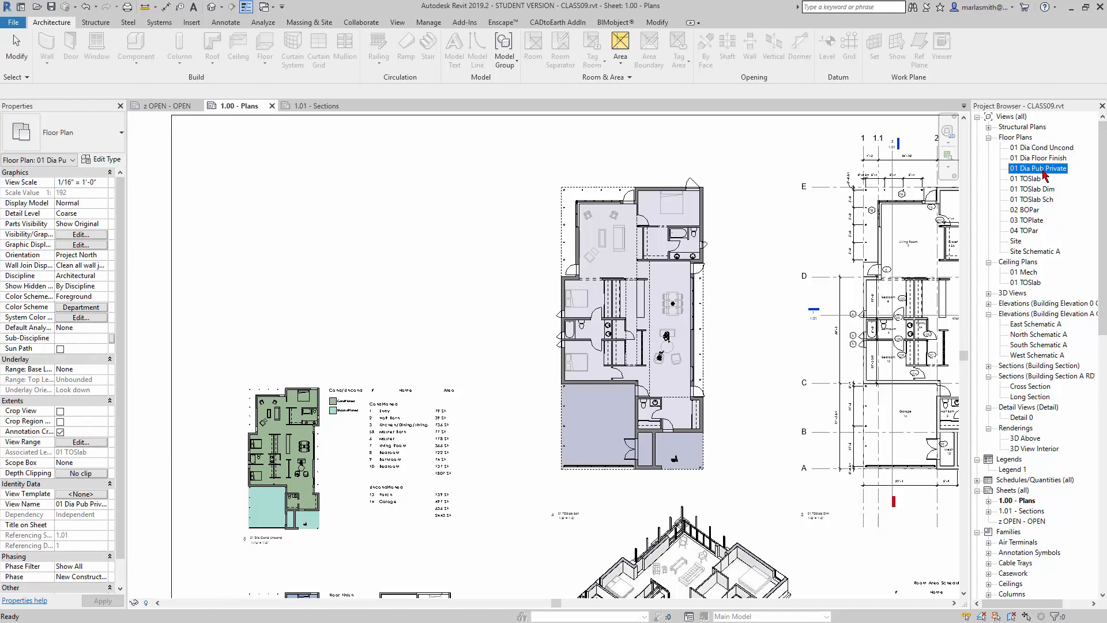
{"action": "right_click", "coordinate": [1044, 171]}
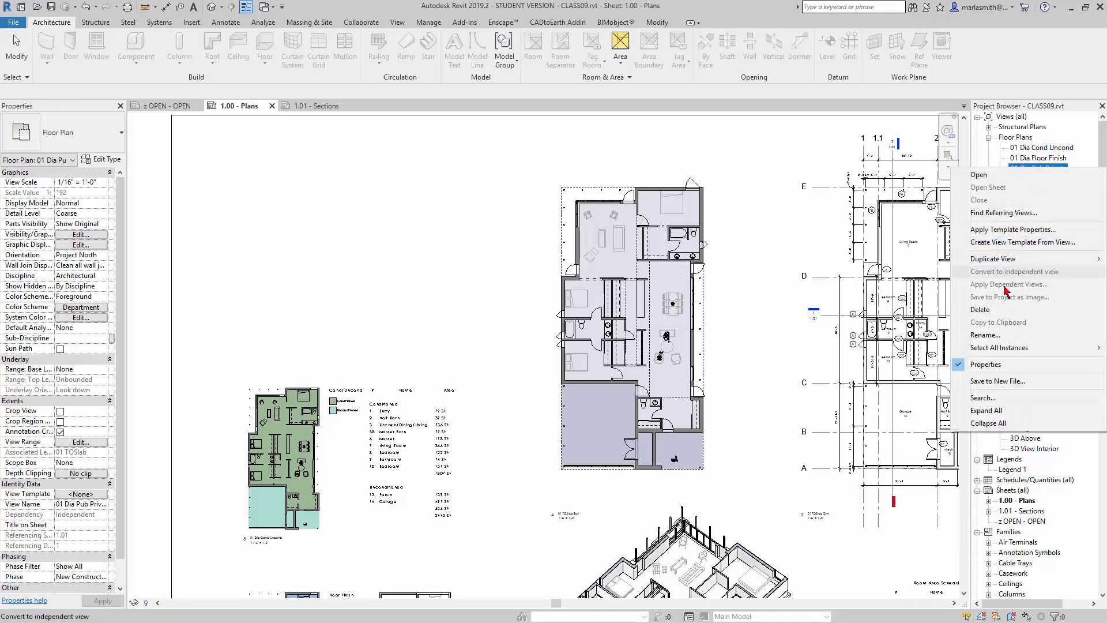
{"action": "left_click", "coordinate": [1002, 312]}
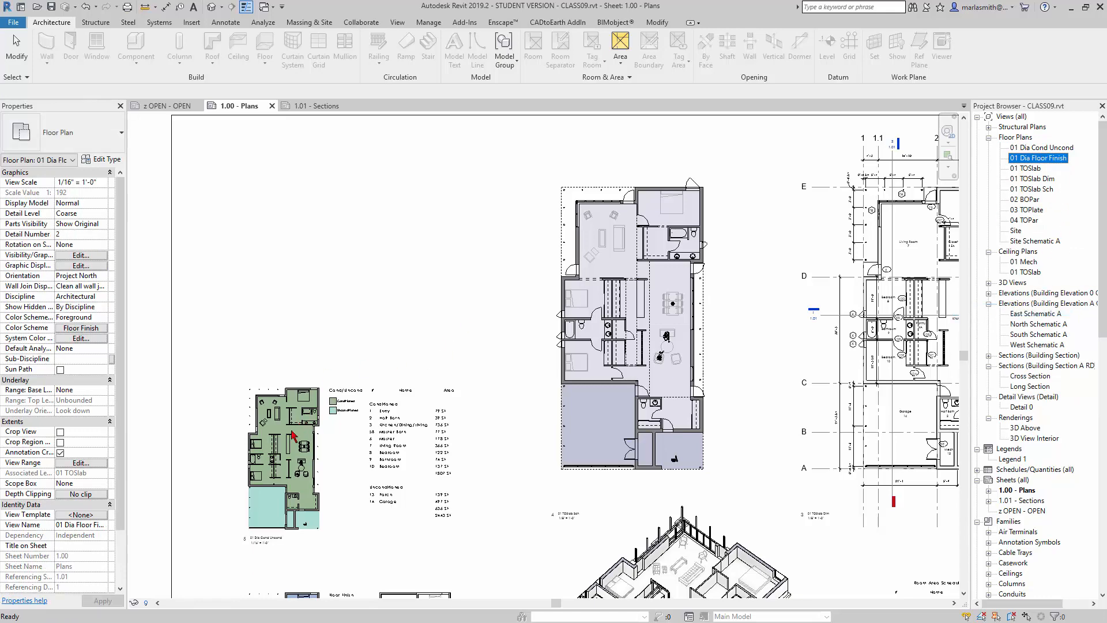
{"action": "left_click", "coordinate": [317, 357]}
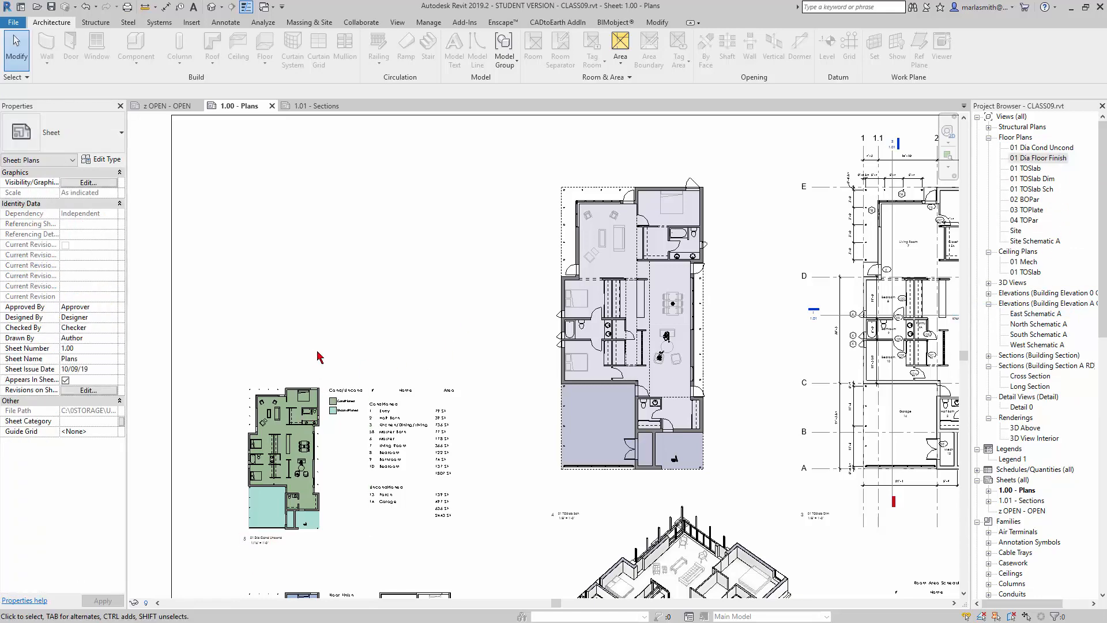
Open the 01 TOSlab Sch floor plan and duplicate the view without its detailing.
{"action": "double_click", "coordinate": [1039, 190]}
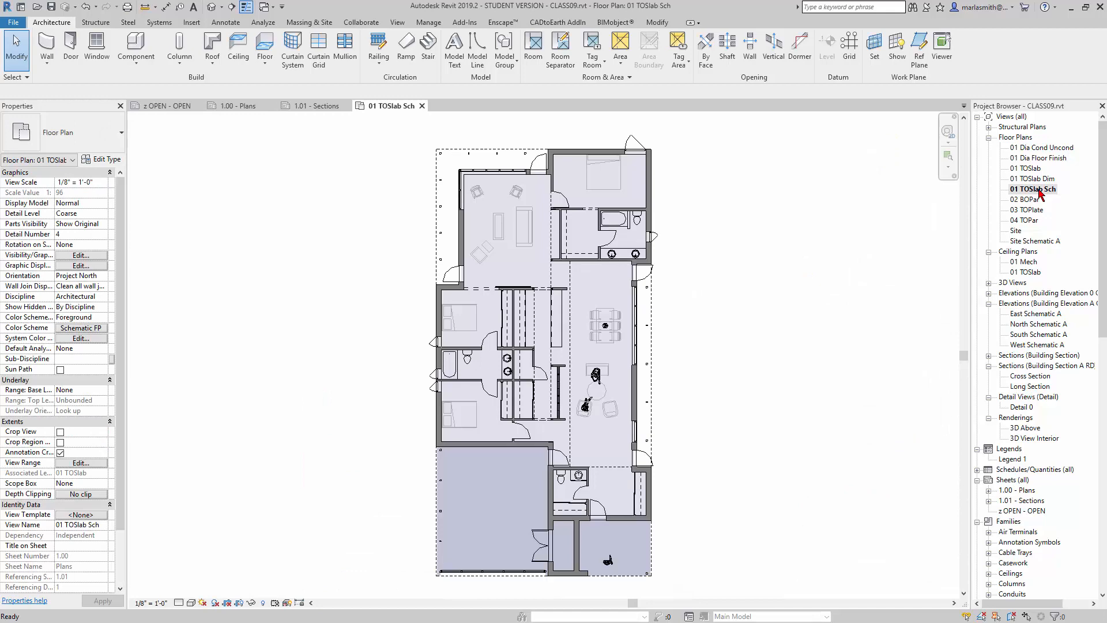
{"action": "right_click", "coordinate": [1040, 190]}
{"action": "mouse_move", "coordinate": [1040, 285]}
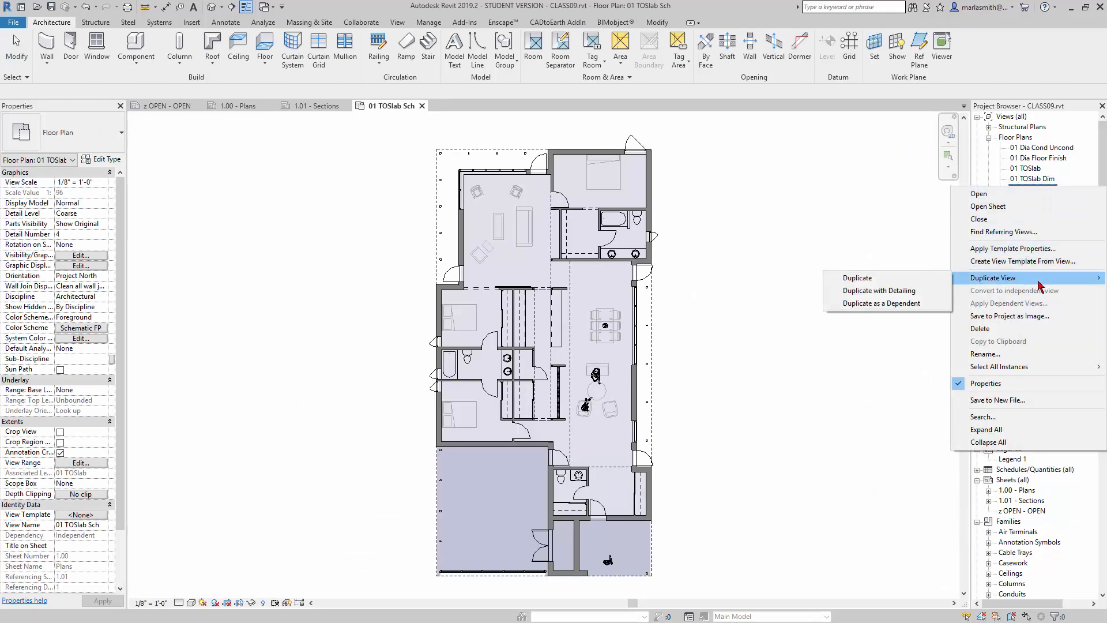
{"action": "left_click", "coordinate": [902, 285]}
Rename the duplicated floor plan view as 01 Dia Pub Private.
{"action": "right_click", "coordinate": [1048, 203]}
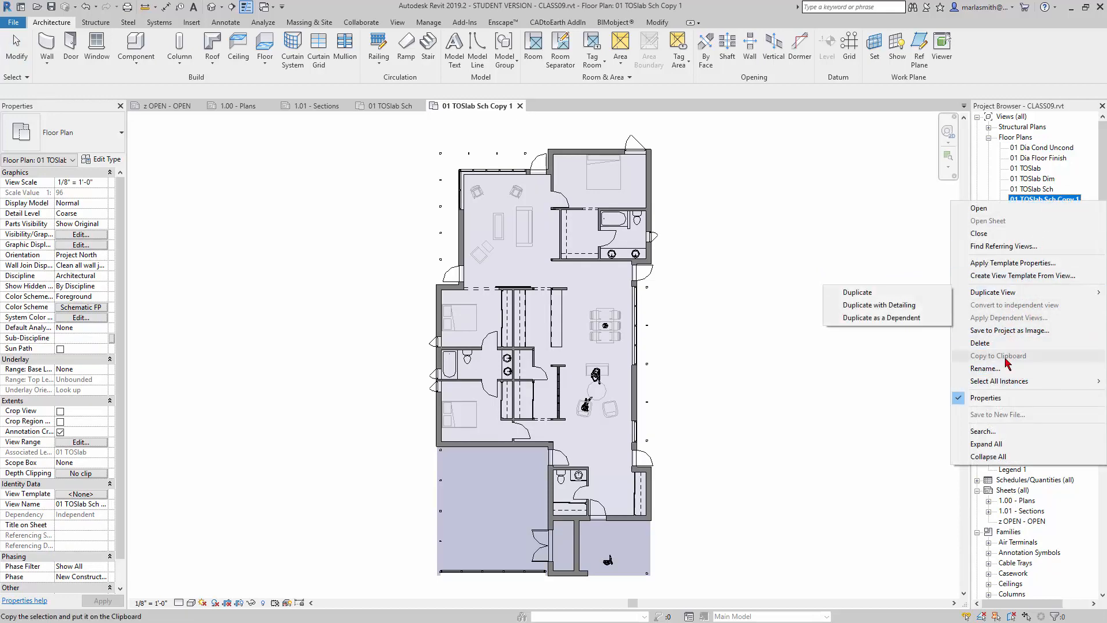
{"action": "left_click", "coordinate": [998, 368]}
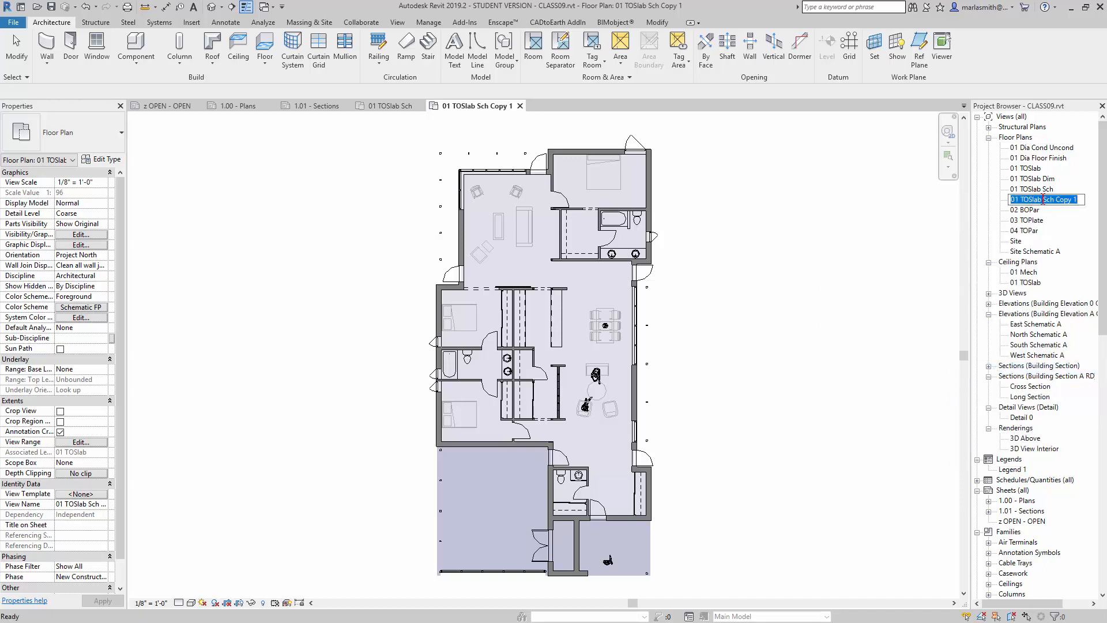
{"action": "left_click_drag", "start_coordinate": [1043, 199], "coordinate": [1083, 199]}
{"action": "type", "text": "P"}
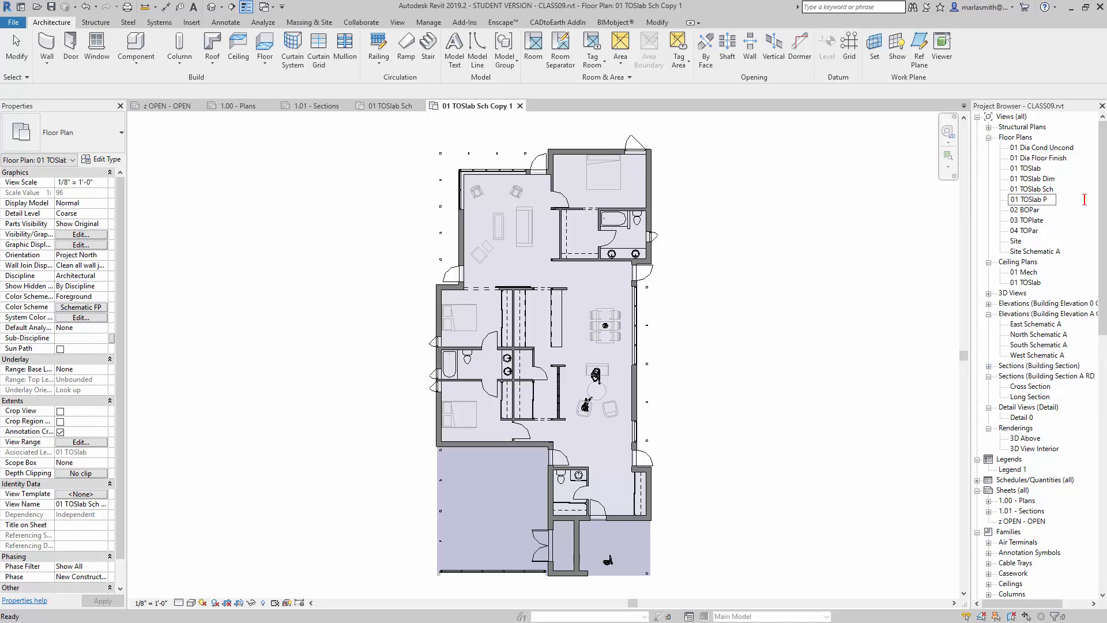
{"action": "key", "text": "BackSpace"}
{"action": "key", "text": "BackSpace"}
{"action": "key", "text": "BackSpace"}
{"action": "type", "text": "Private"}
{"action": "key", "text": "Return"}
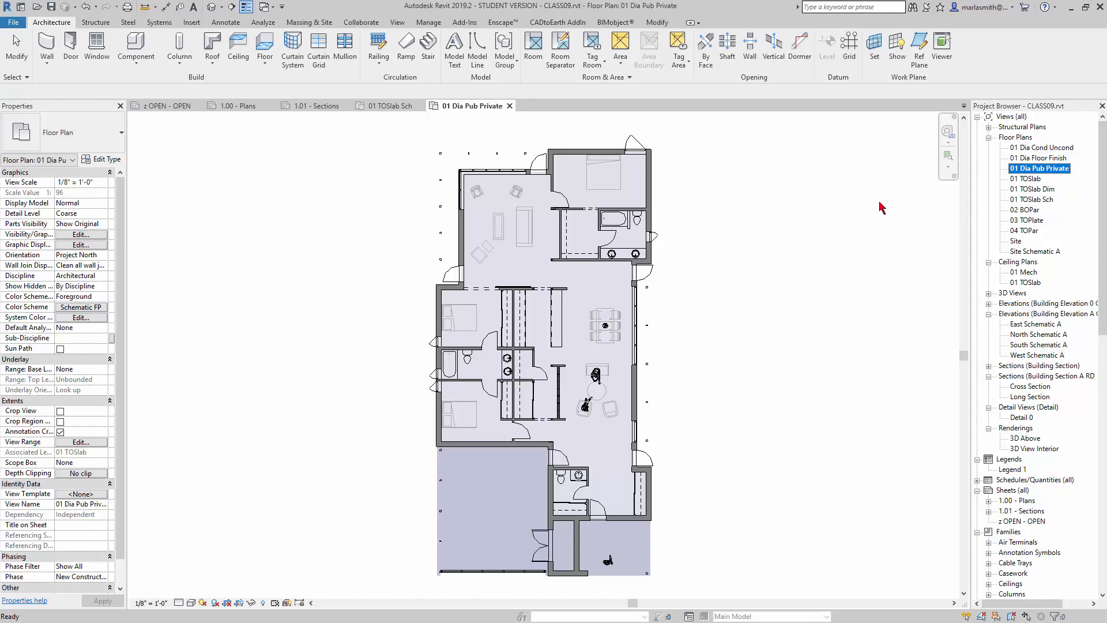
Apply the Department room color scheme, titled Public Private, to the 01 Dia Pub Private plan.
{"action": "left_click", "coordinate": [221, 337]}
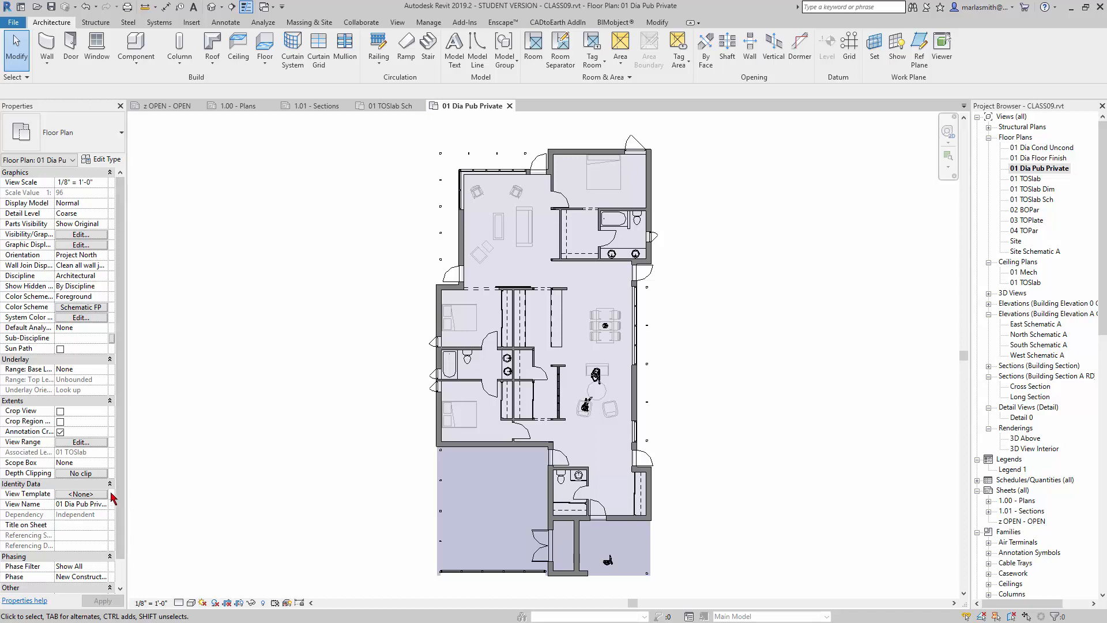
{"action": "left_click", "coordinate": [93, 309]}
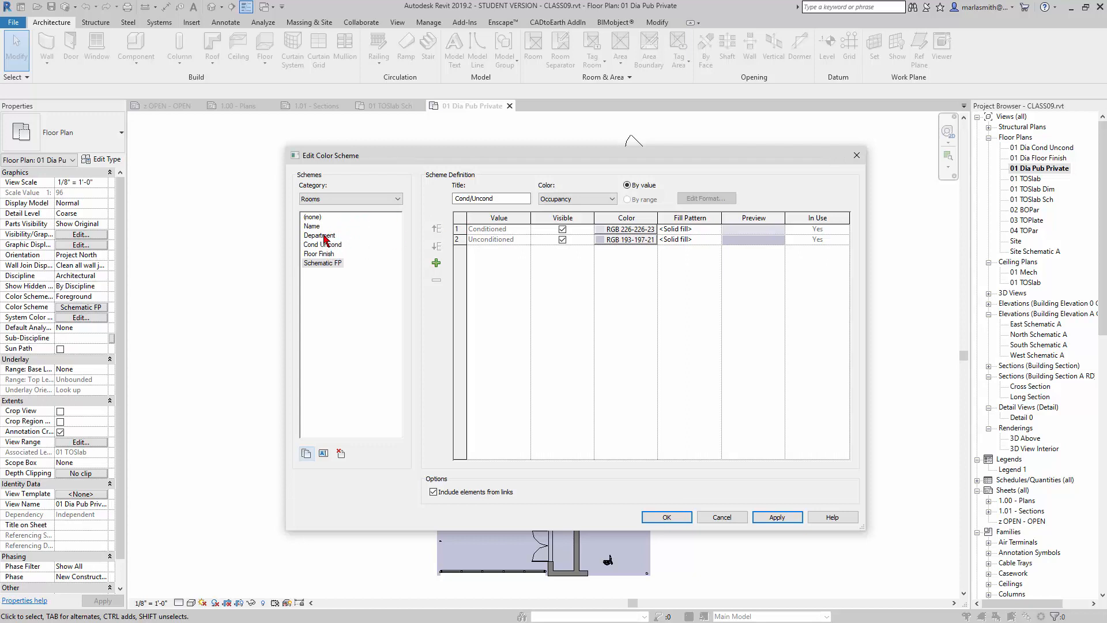
{"action": "left_click", "coordinate": [324, 235]}
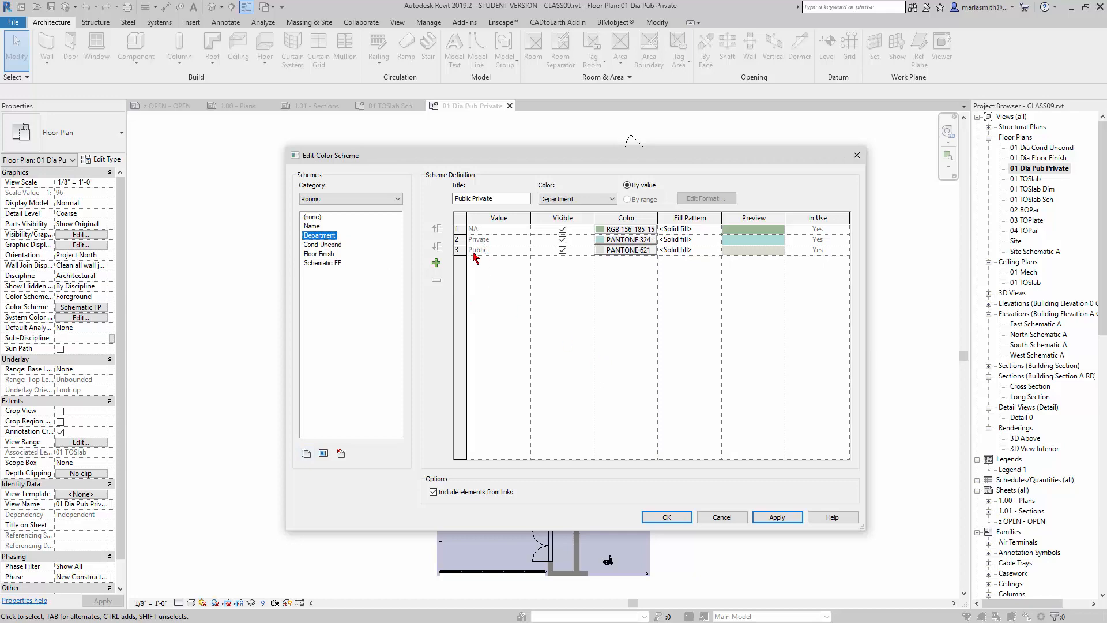
{"action": "left_click", "coordinate": [667, 518]}
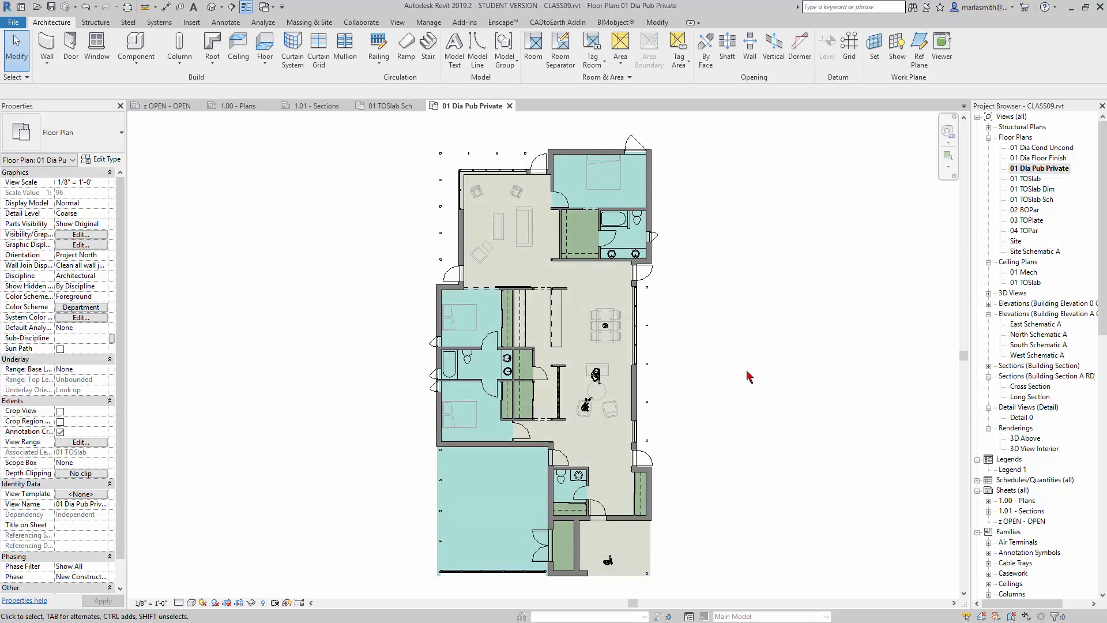
Hide the categories of the seated figure and the dining table group in the 01 Dia Pub Private plan.
{"action": "left_click", "coordinate": [598, 381]}
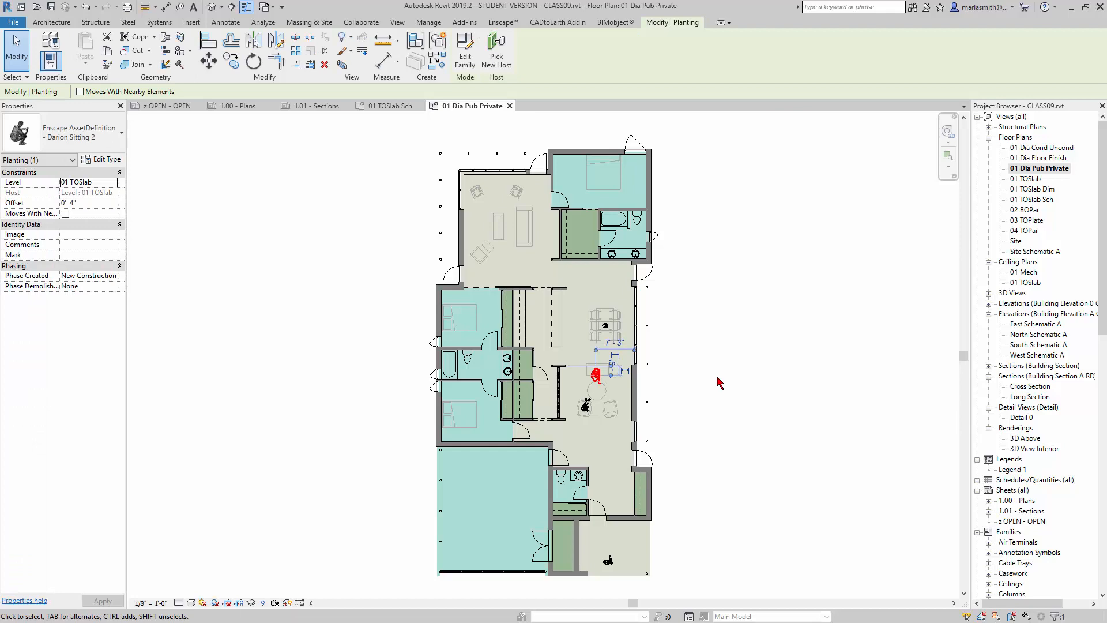
{"action": "key", "text": "v"}
{"action": "key", "text": "h"}
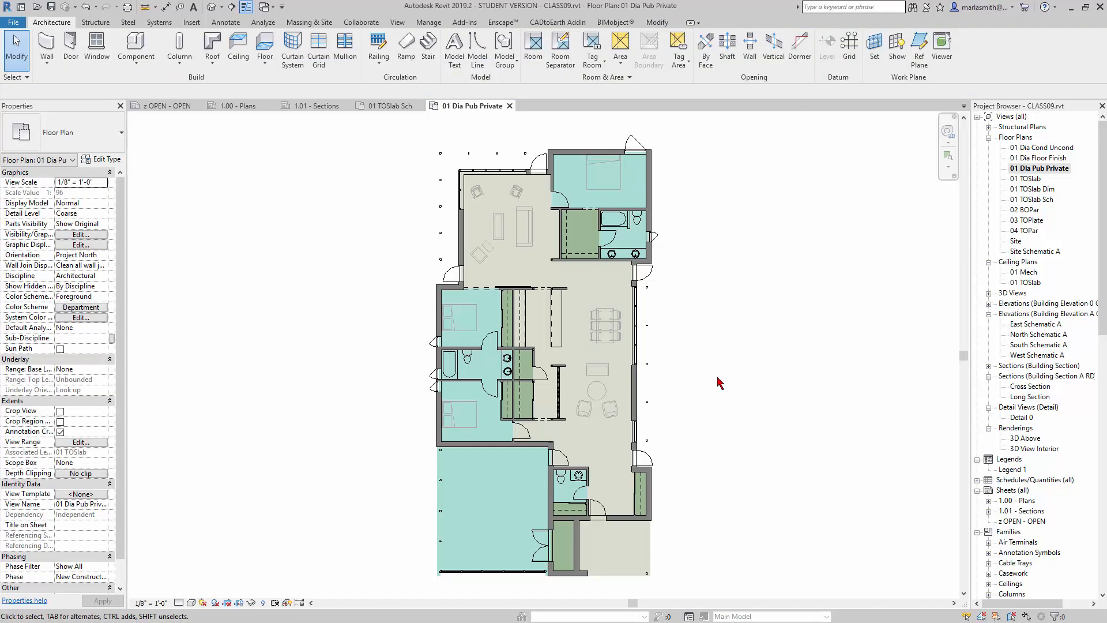
{"action": "left_click", "coordinate": [603, 320]}
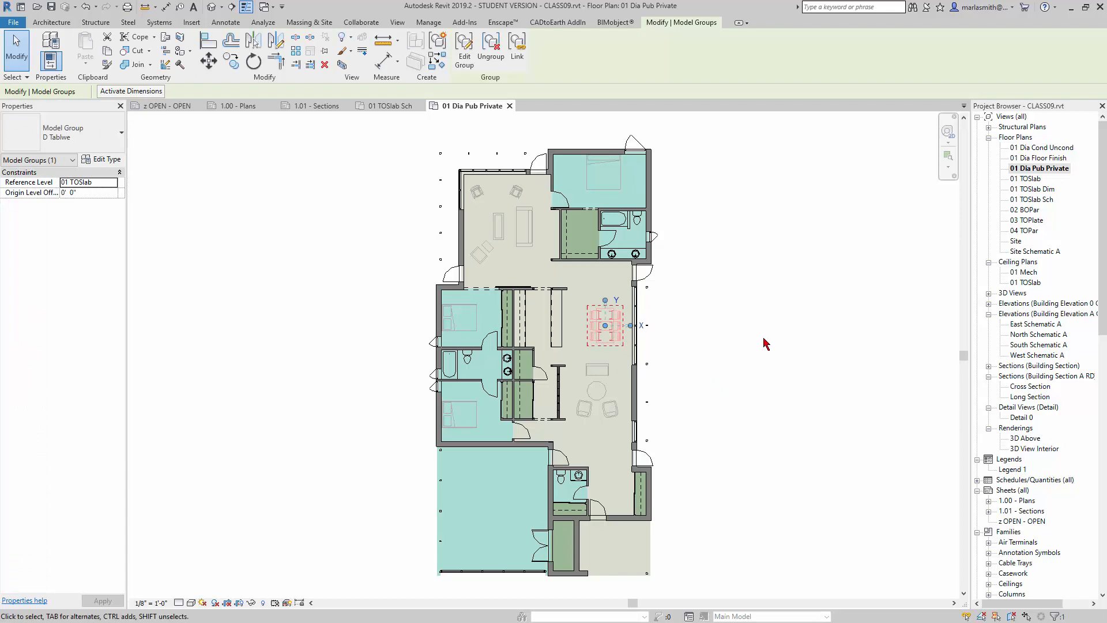
{"action": "key", "text": "v"}
{"action": "key", "text": "h"}
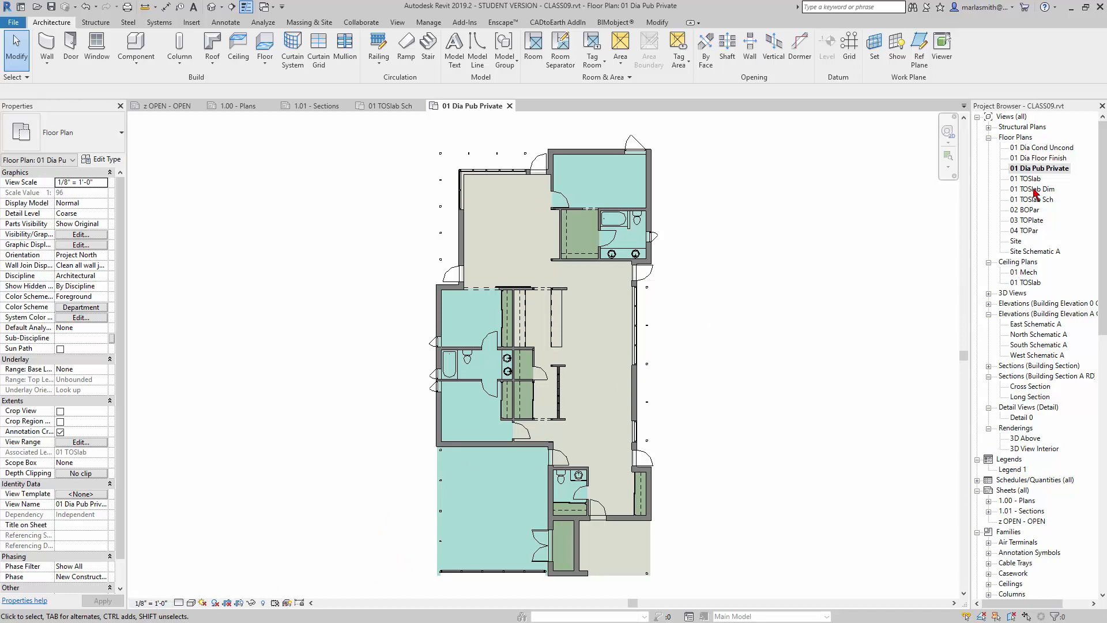
Check the scale of the conditioned/unconditioned diagram on the Plans sheet and set the 01 Dia Pub Private view to 1/16" = 1'-0".
{"action": "double_click", "coordinate": [1016, 501]}
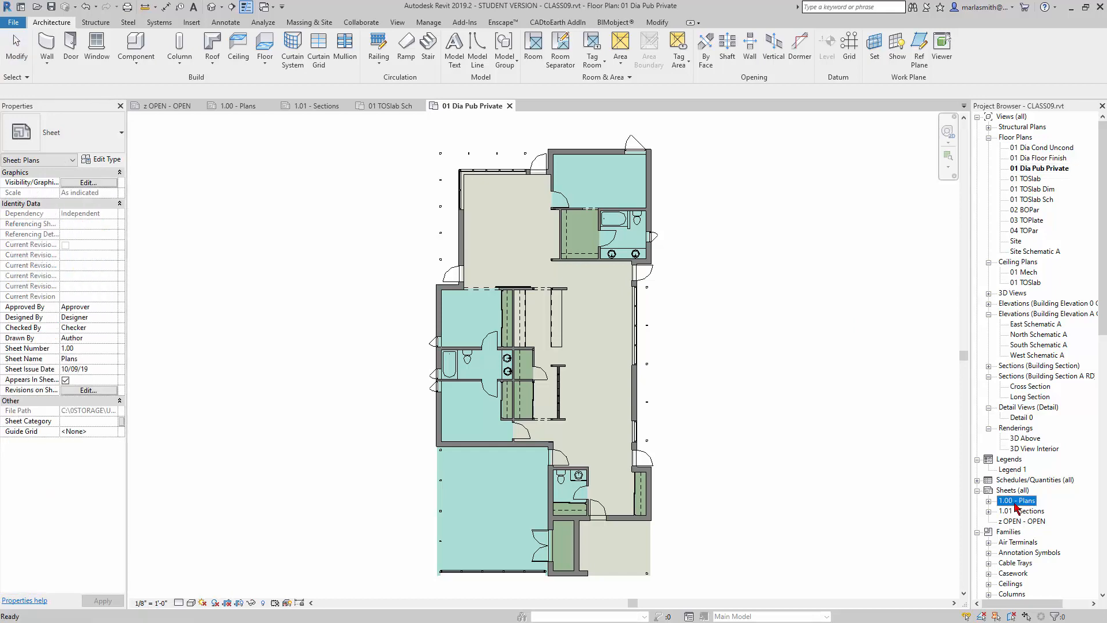
{"action": "left_click", "coordinate": [314, 522]}
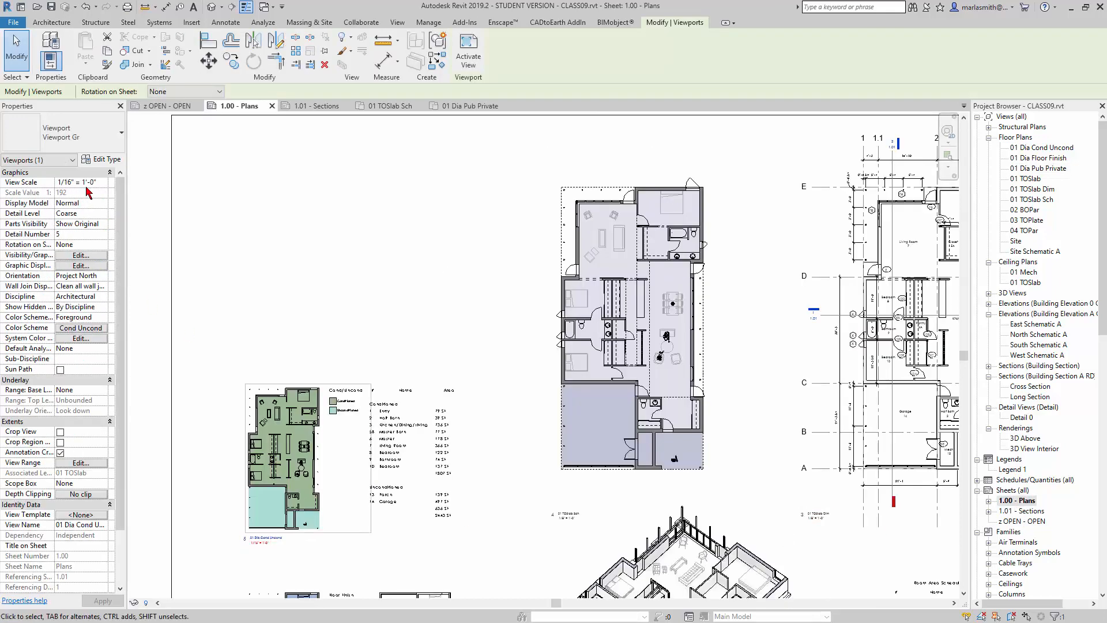
{"action": "left_click", "coordinate": [595, 250]}
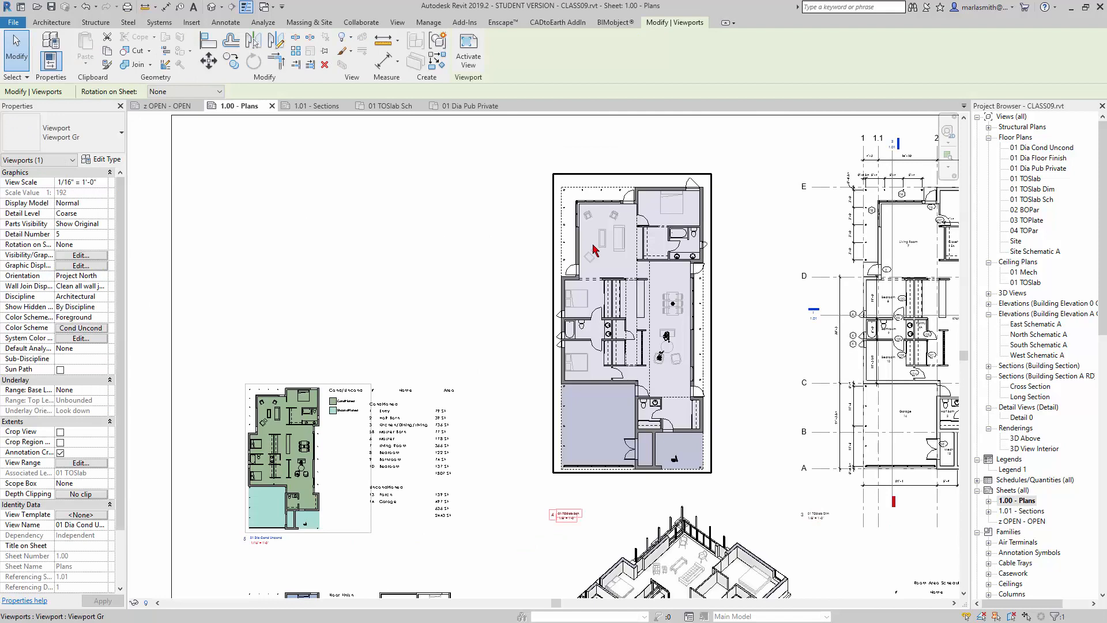
{"action": "left_click", "coordinate": [416, 265]}
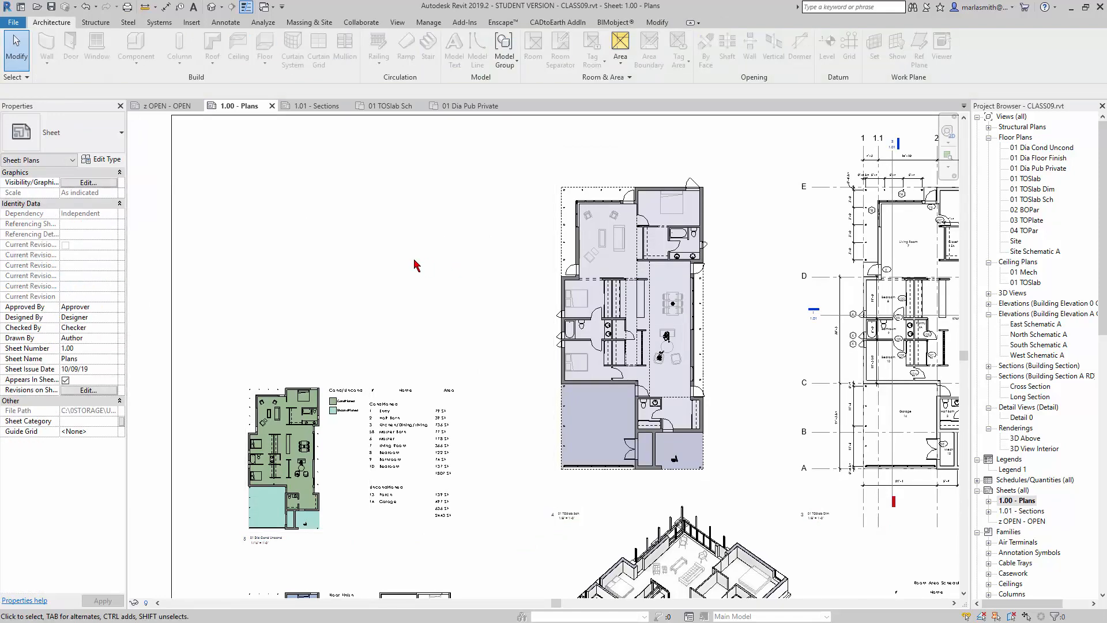
{"action": "double_click", "coordinate": [1038, 168]}
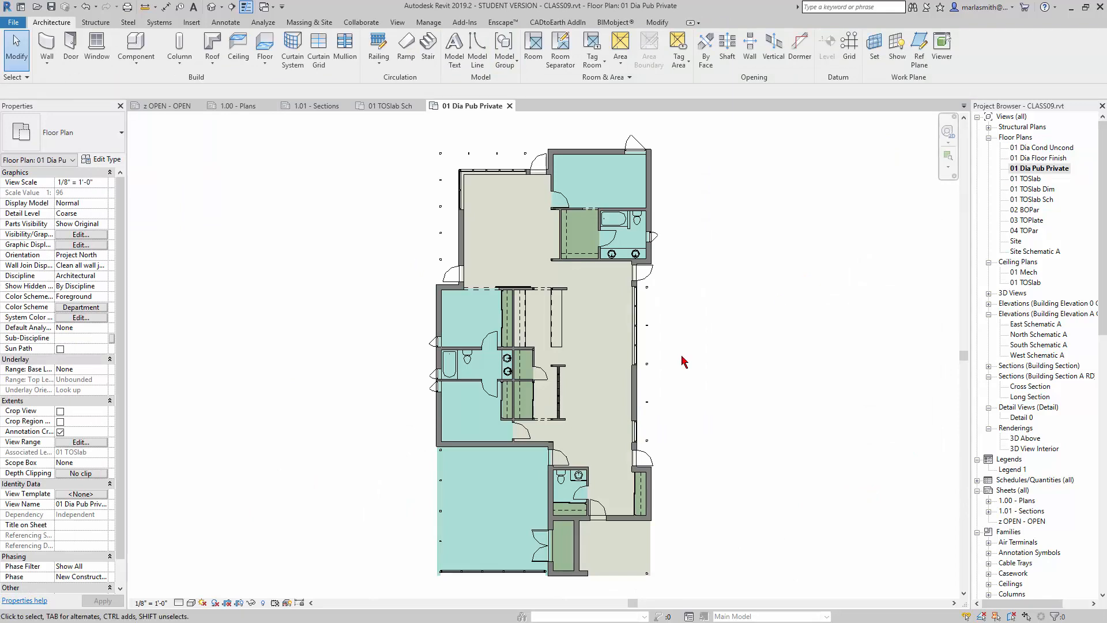
{"action": "left_click", "coordinate": [154, 603]}
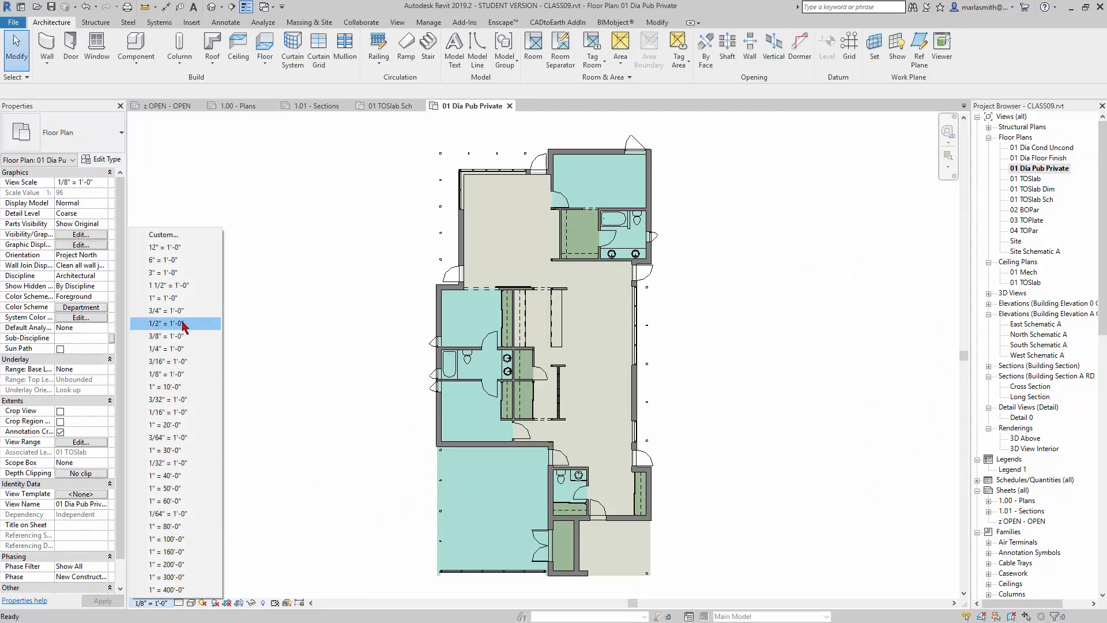
{"action": "left_click", "coordinate": [171, 413]}
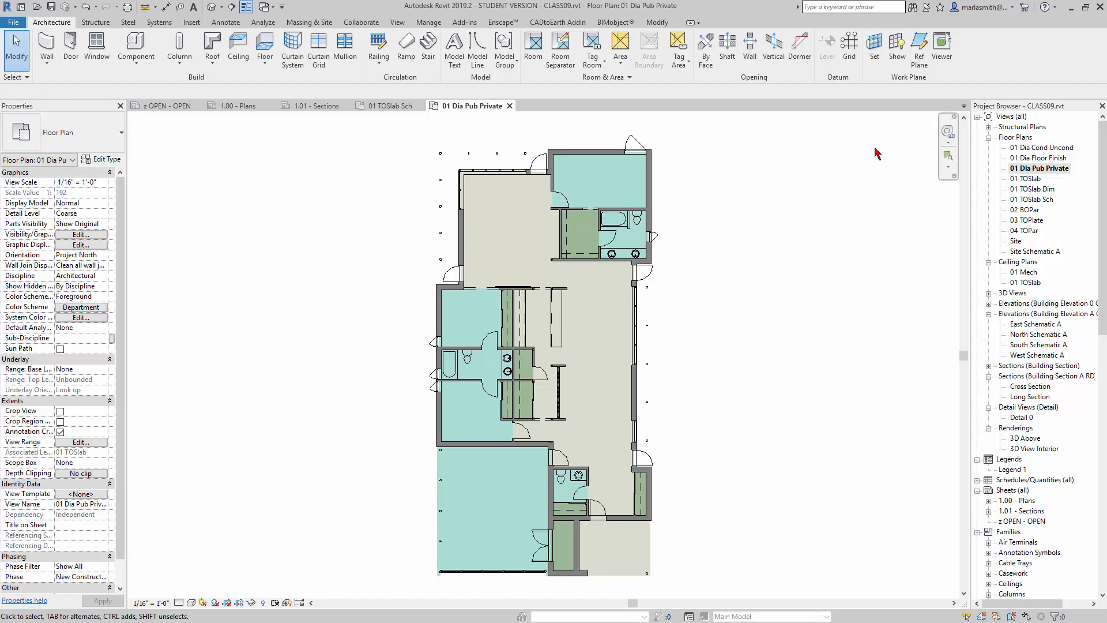
Place the 01 Dia Pub Private view on the 1.00 - Plans sheet, aligned above the conditioned/unconditioned diagram.
{"action": "double_click", "coordinate": [1016, 501]}
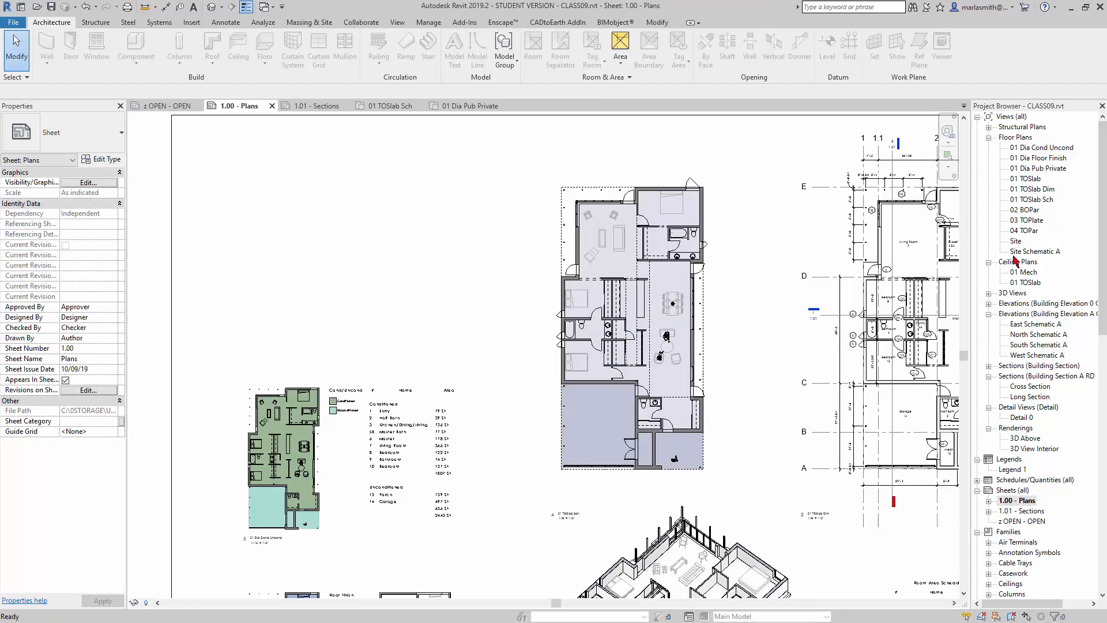
{"action": "left_click", "coordinate": [1041, 169]}
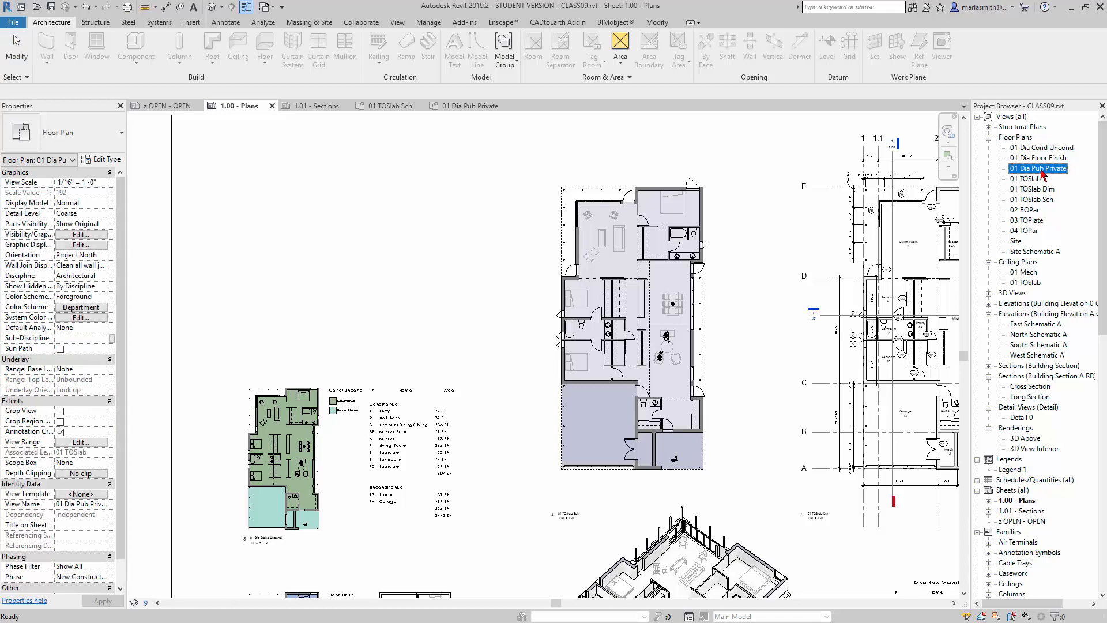
{"action": "left_click_drag", "start_coordinate": [307, 291], "coordinate": [296, 272]}
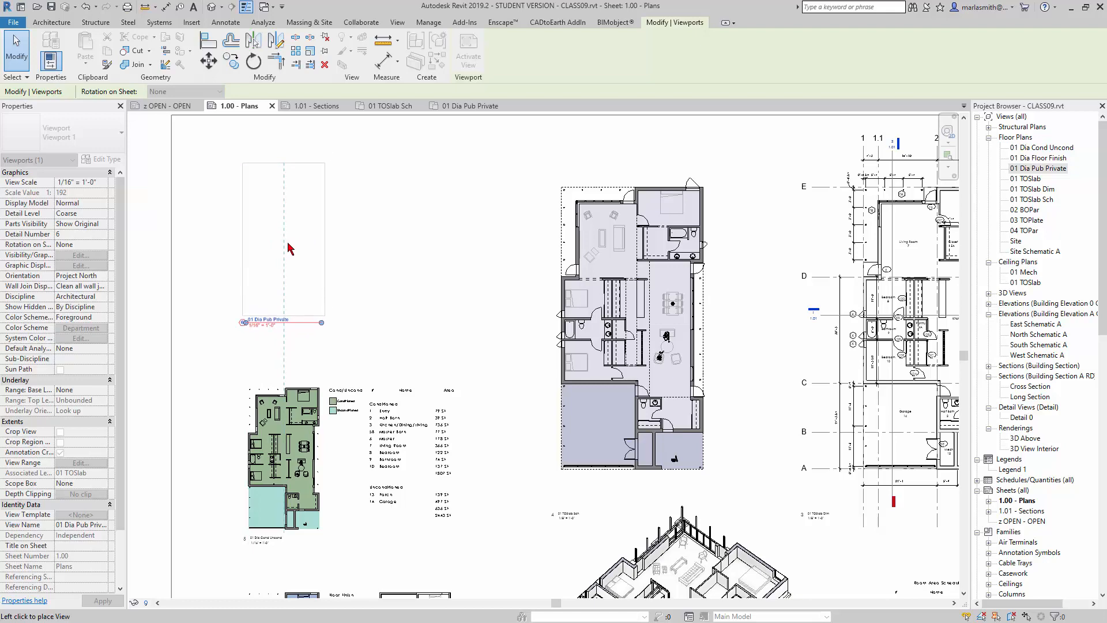
{"action": "left_click", "coordinate": [290, 249]}
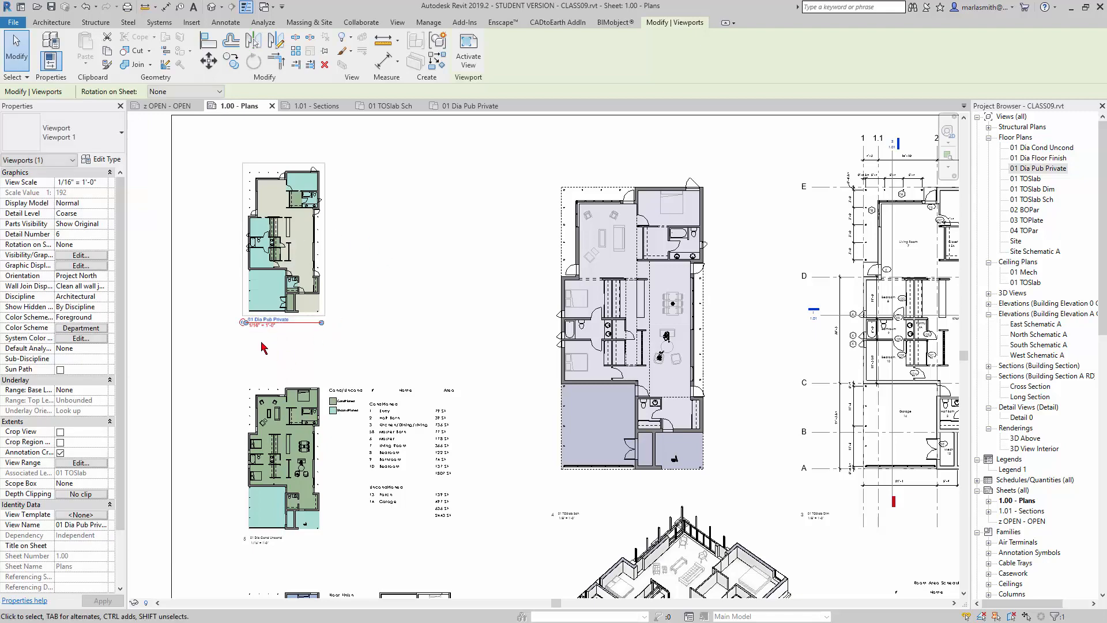
{"action": "scroll", "coordinate": [240, 329], "scroll_direction": "up", "scroll_amount": 3}
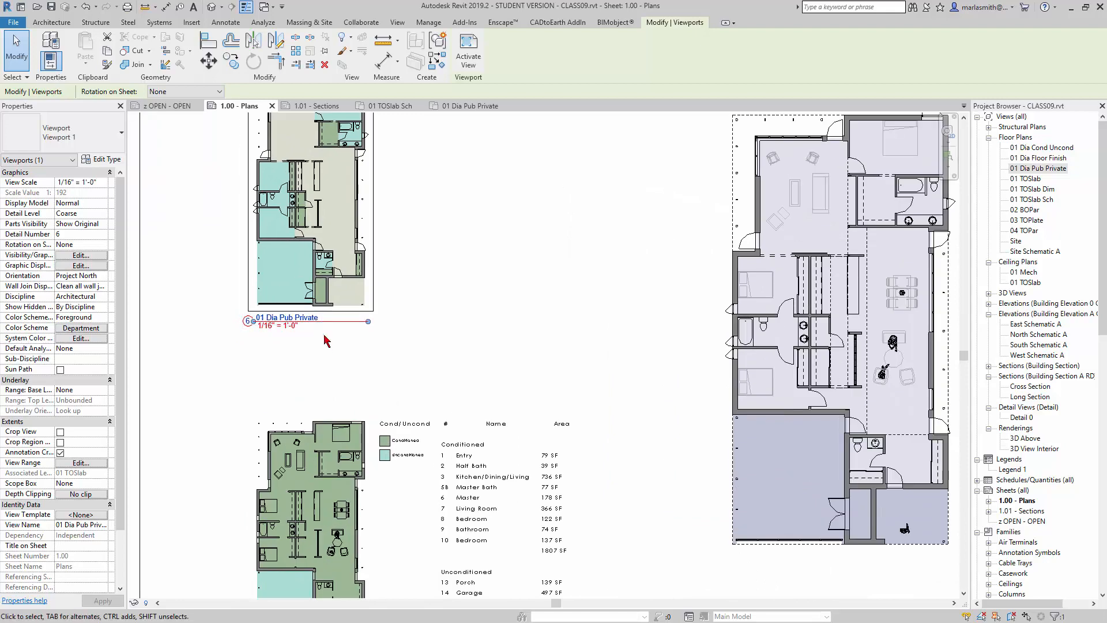
{"action": "scroll", "coordinate": [327, 340], "scroll_direction": "down", "scroll_amount": 2}
{"action": "left_click", "coordinate": [431, 281]}
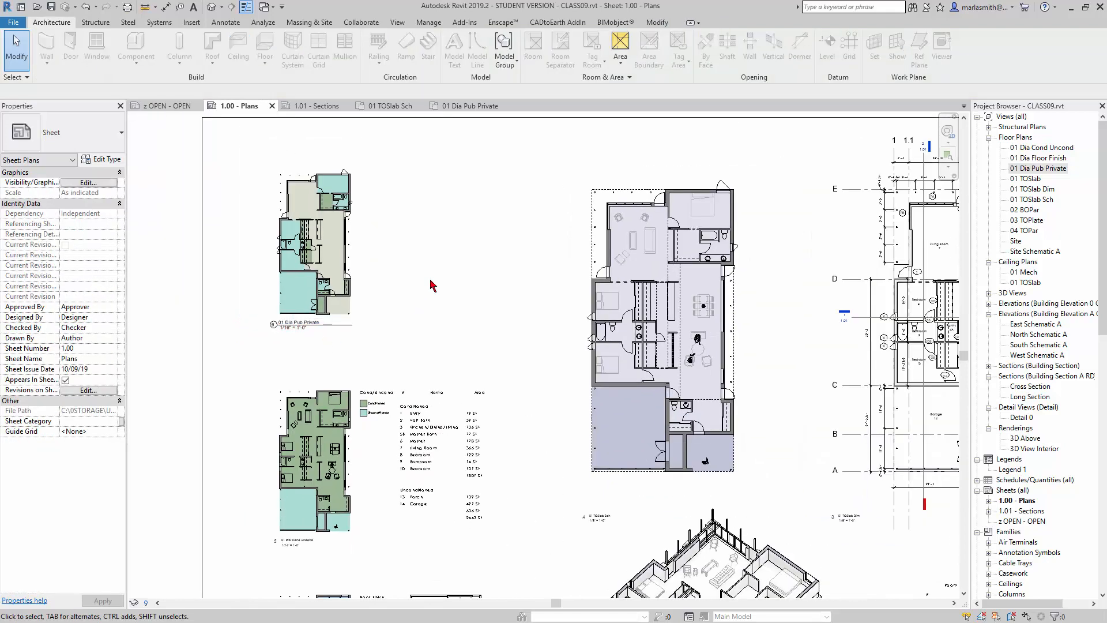
Change the 01 Dia Pub Private viewport on the Plans sheet to the Viewport Gr type.
{"action": "left_click", "coordinate": [323, 274]}
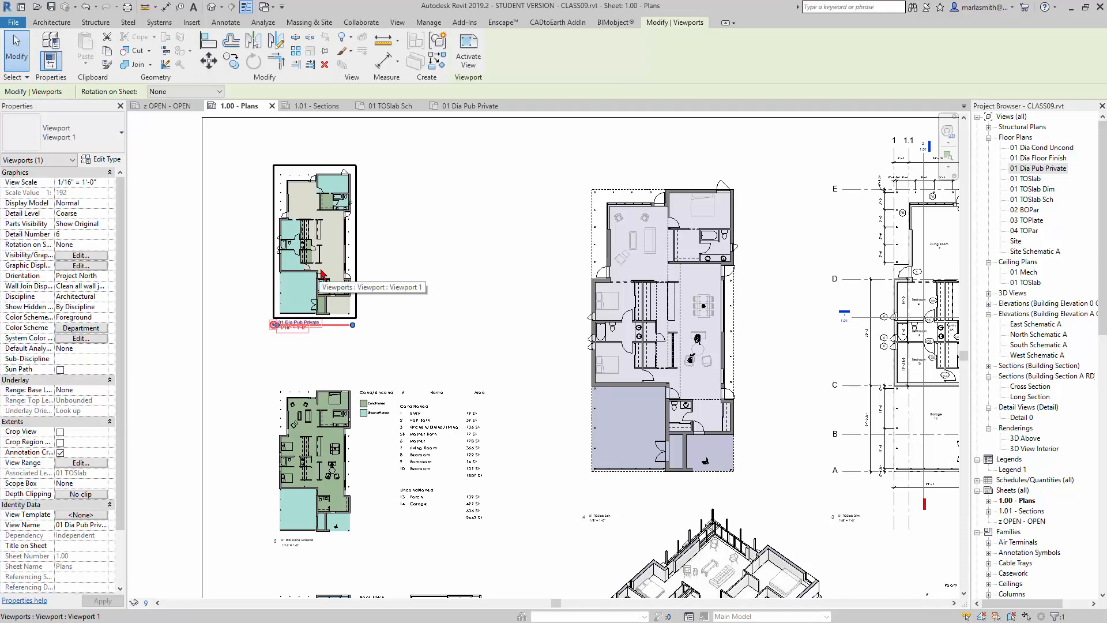
{"action": "left_click", "coordinate": [111, 143]}
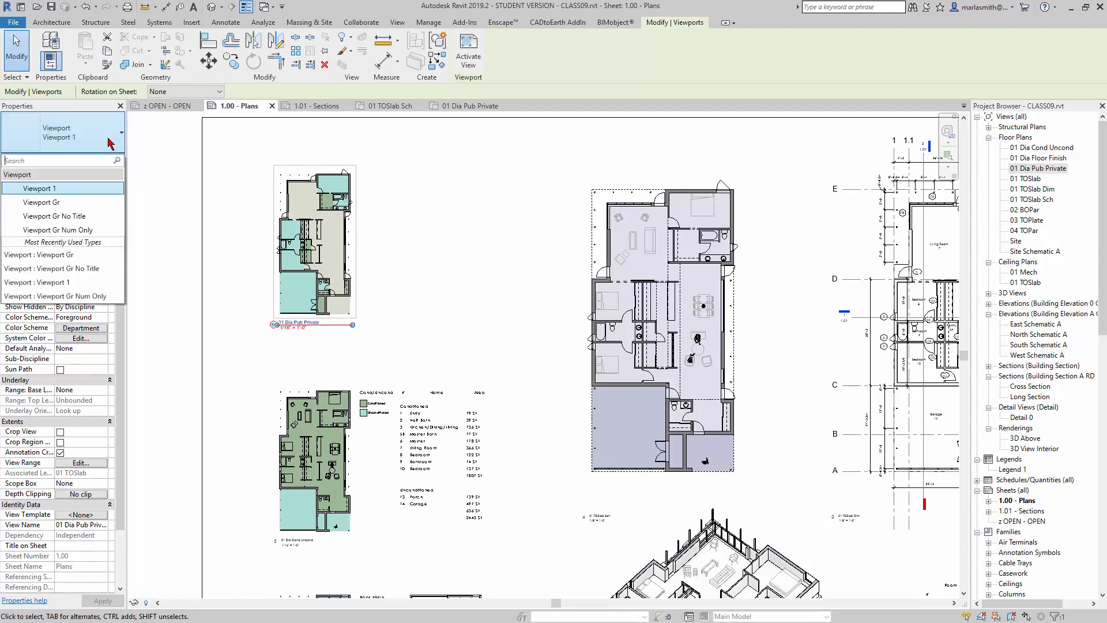
{"action": "left_click", "coordinate": [64, 205]}
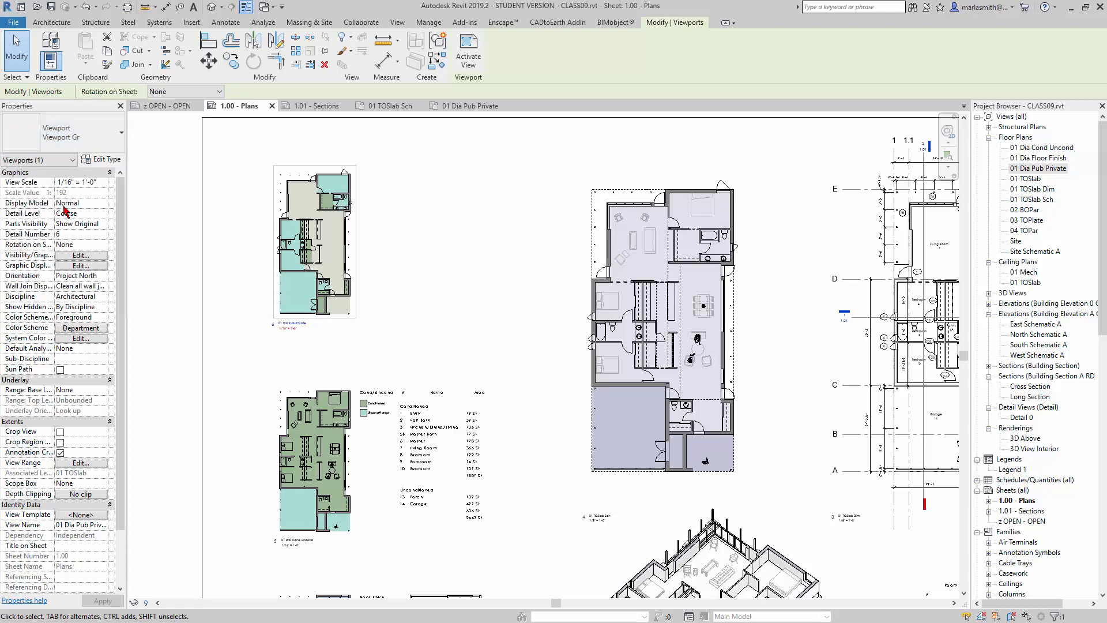
{"action": "left_click", "coordinate": [396, 356]}
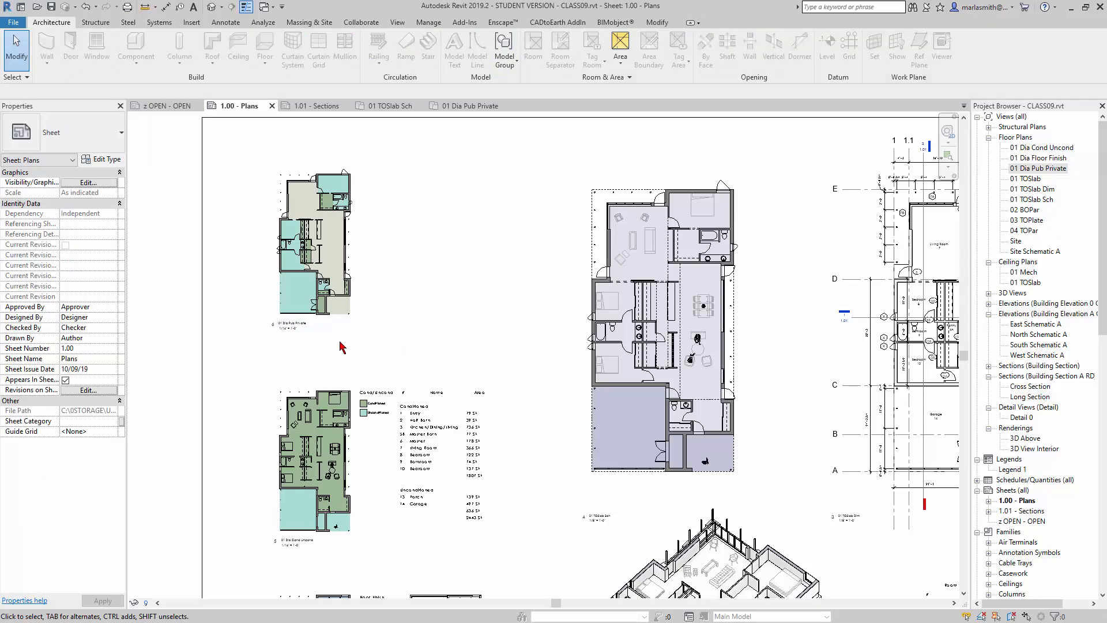
{"action": "scroll", "coordinate": [282, 329], "scroll_direction": "up", "scroll_amount": 3}
{"action": "scroll", "coordinate": [282, 328], "scroll_direction": "down", "scroll_amount": 2}
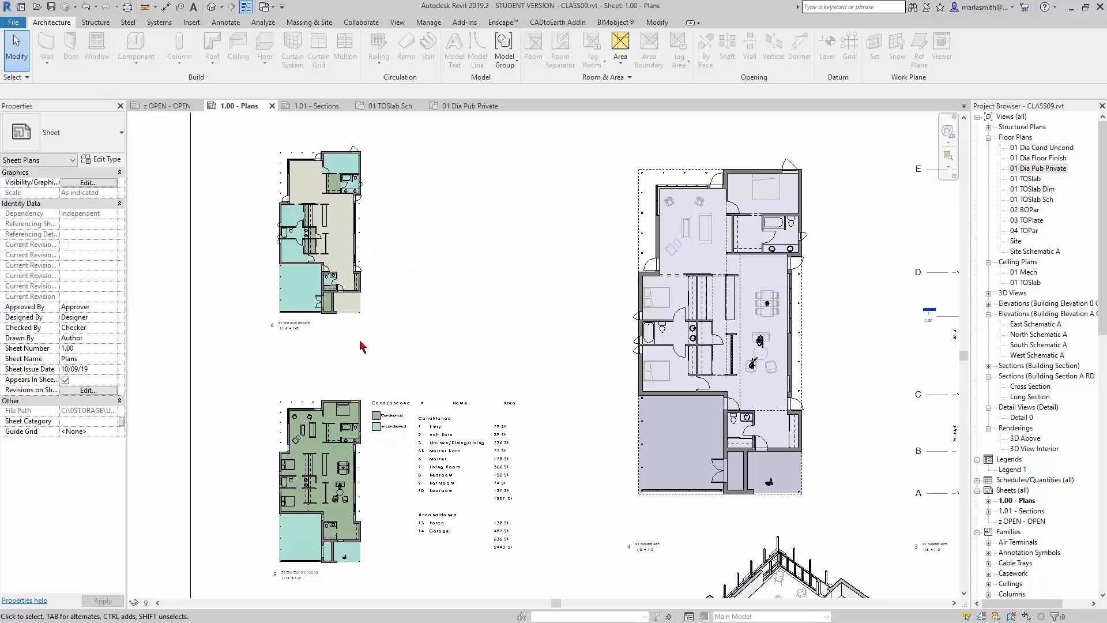
Place a color fill legend beside the upper right of the 01 Dia Pub Private plan and check it on the 1.00 - Plans sheet.
{"action": "double_click", "coordinate": [1042, 169]}
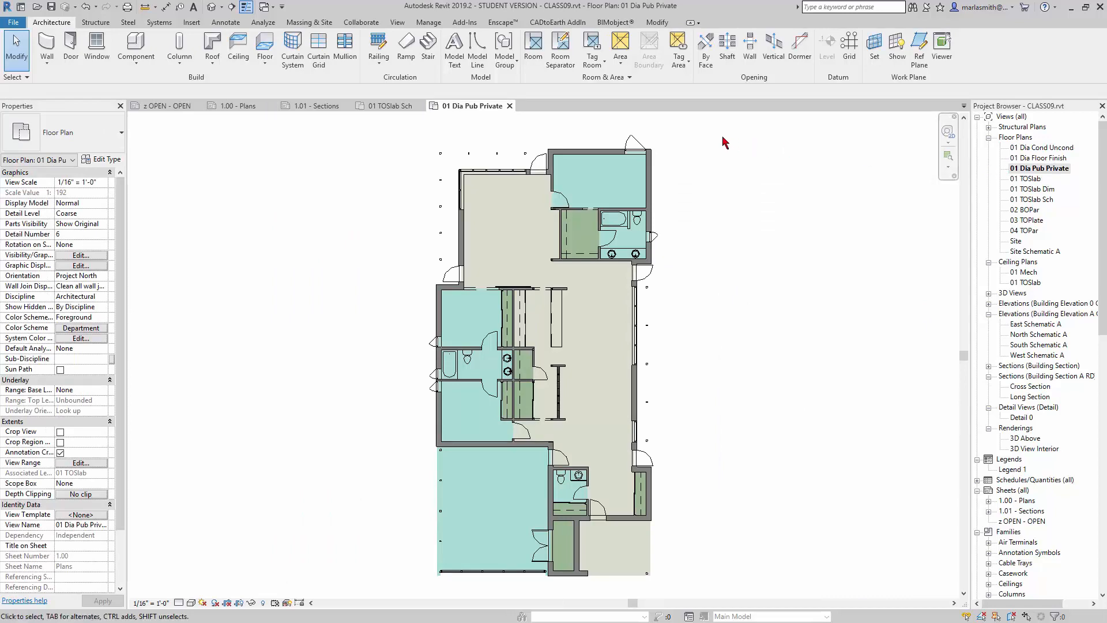
{"action": "left_click", "coordinate": [226, 25]}
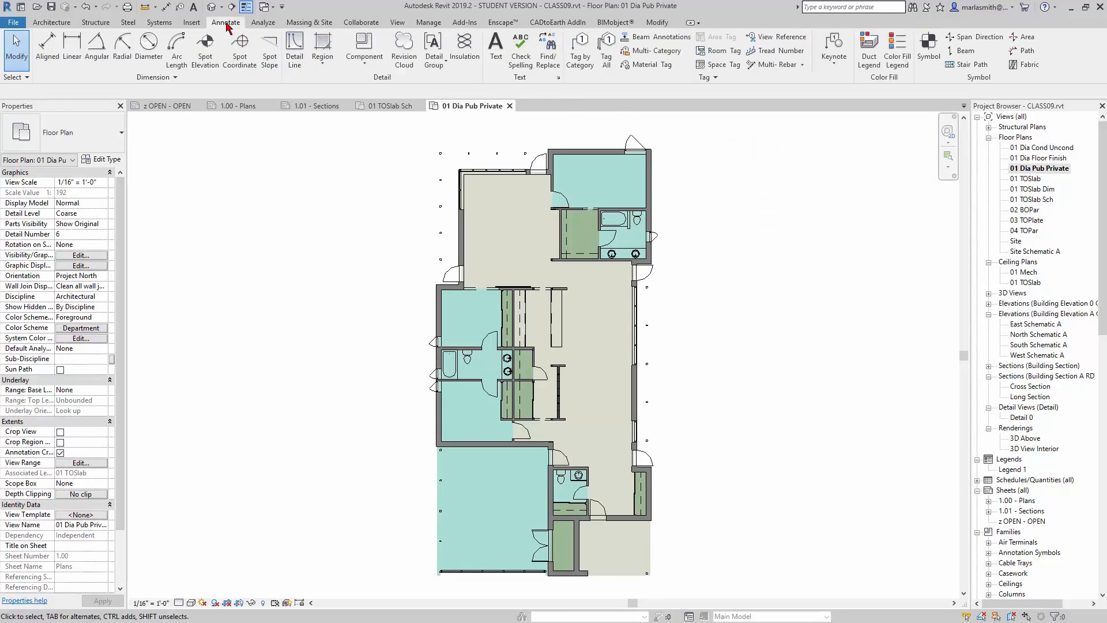
{"action": "left_click", "coordinate": [897, 52]}
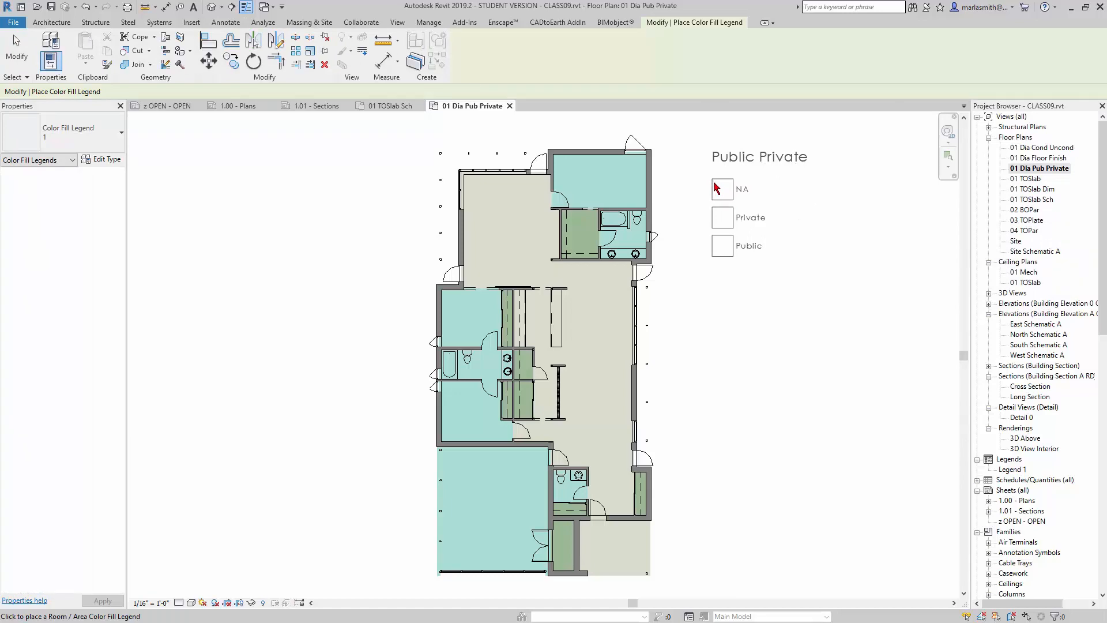
{"action": "left_click", "coordinate": [715, 189]}
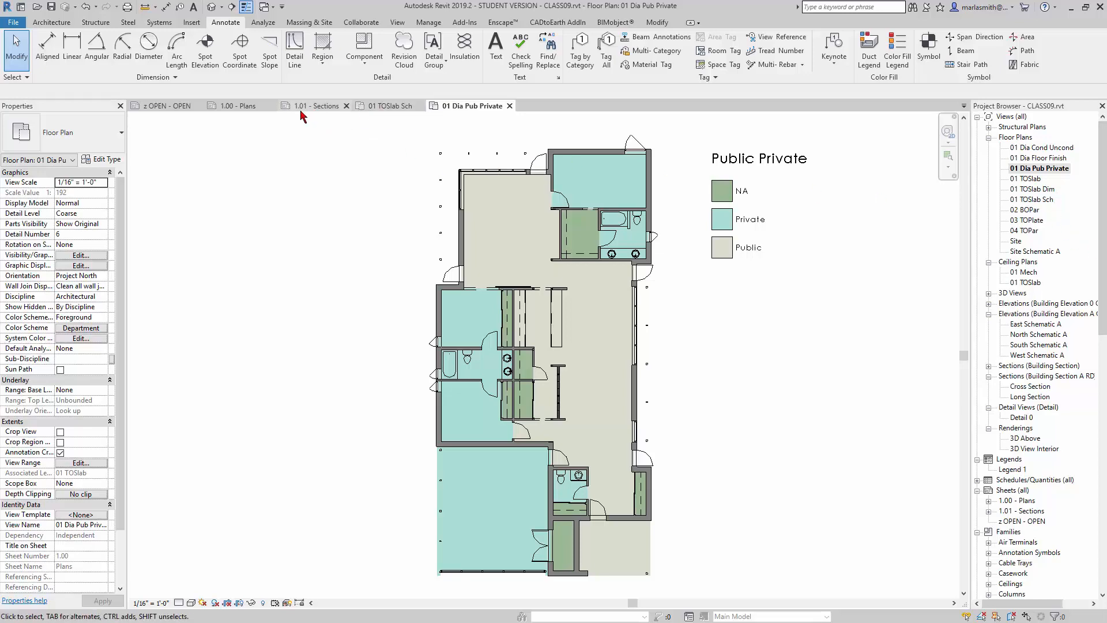
{"action": "left_click", "coordinate": [245, 107]}
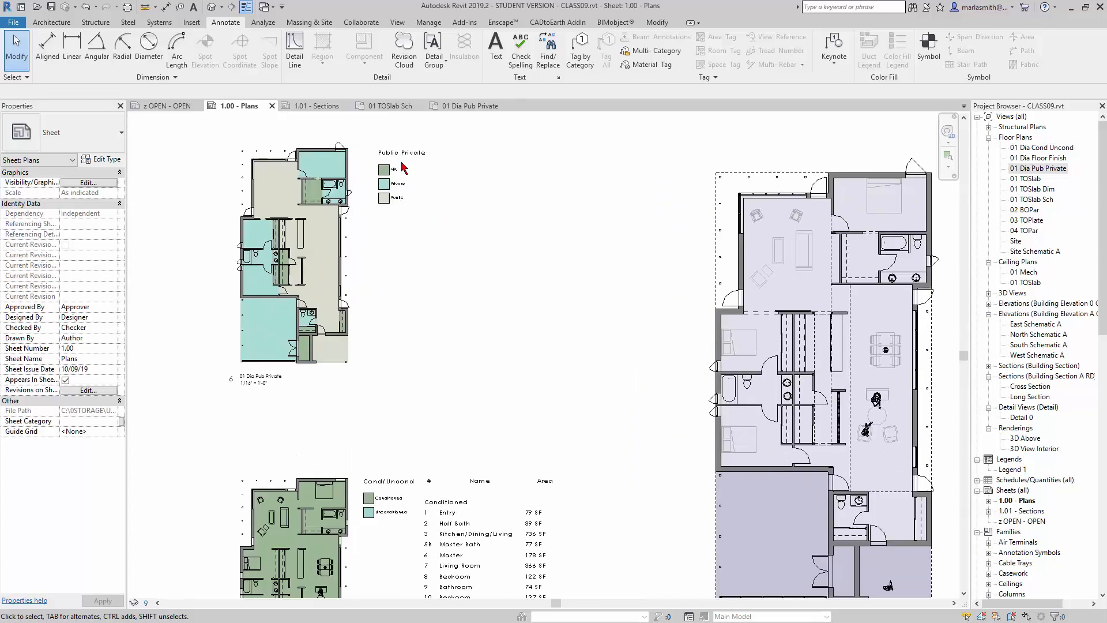
{"action": "scroll", "coordinate": [404, 167], "scroll_direction": "up", "scroll_amount": 1}
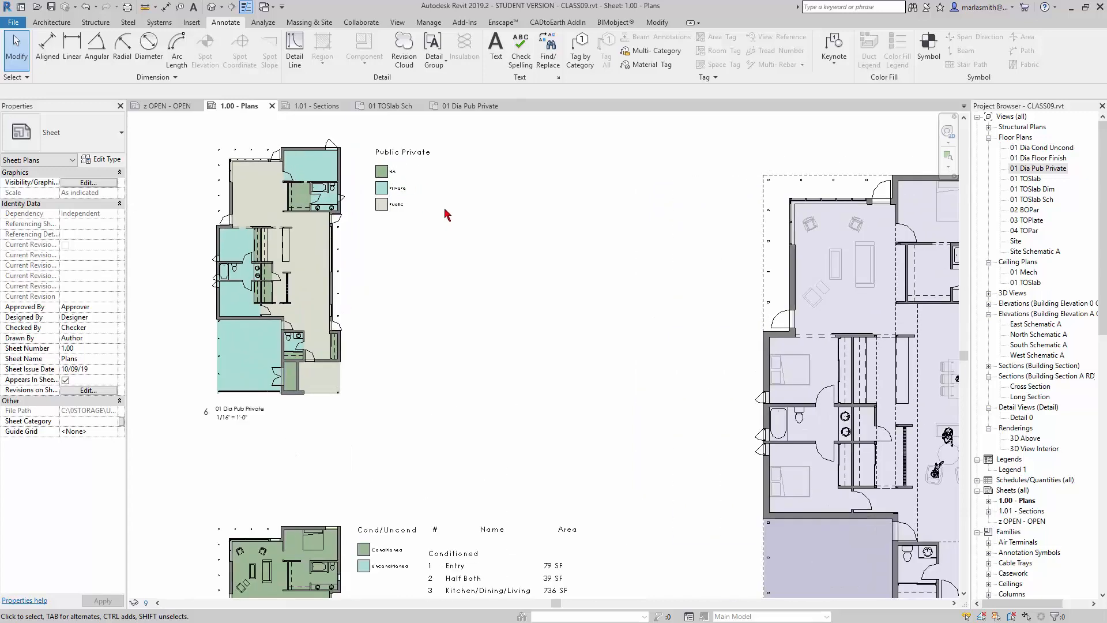
{"action": "scroll", "coordinate": [447, 214], "scroll_direction": "down", "scroll_amount": 1}
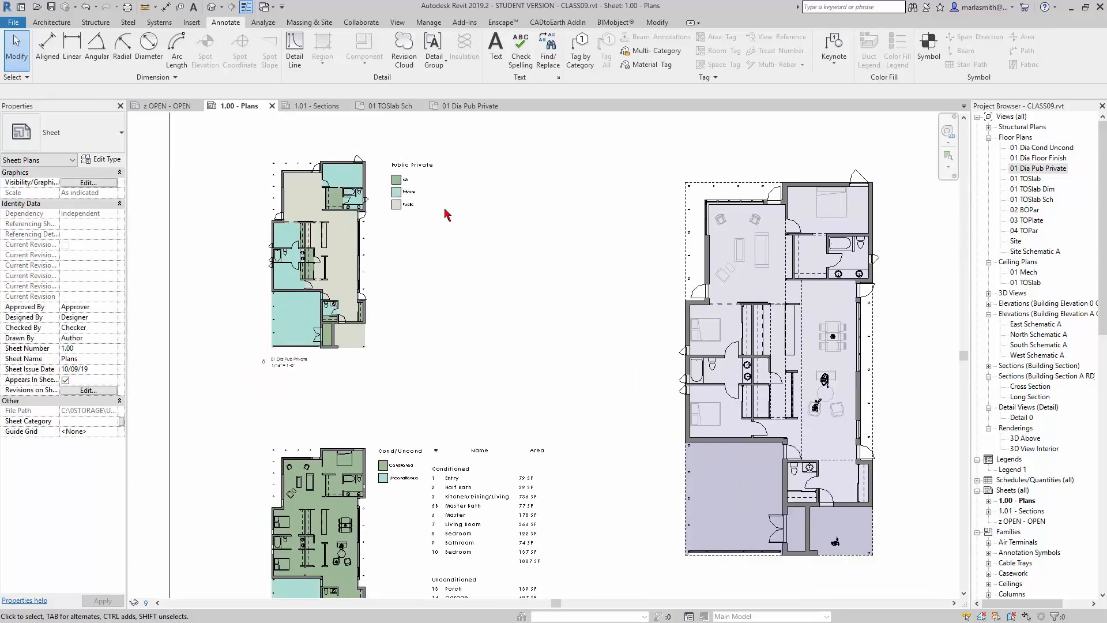
{"action": "scroll", "coordinate": [348, 353], "scroll_direction": "down", "scroll_amount": 1}
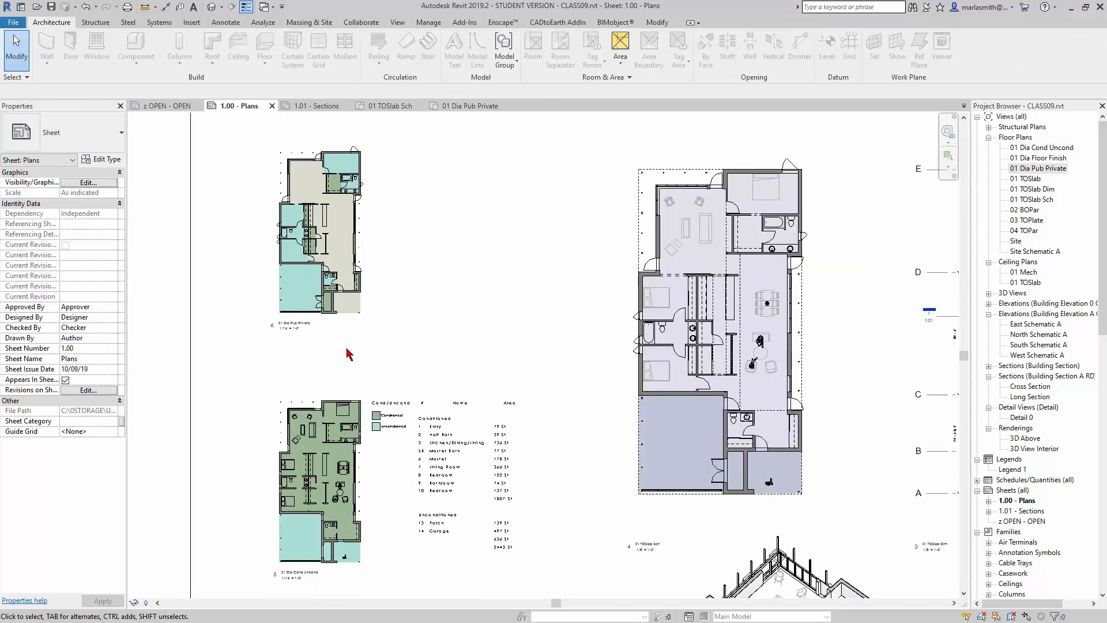